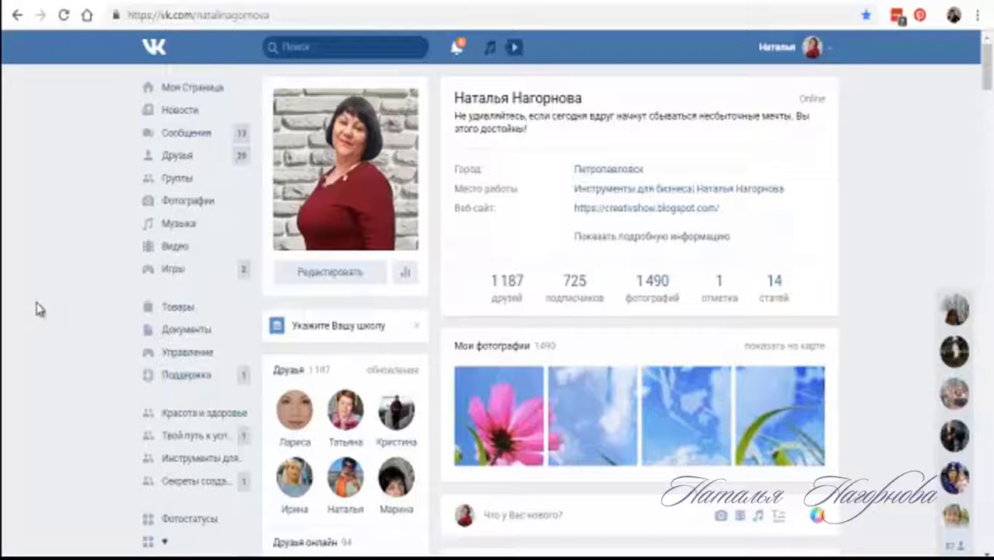
Switch from the VK profile to the BlogGIF 'Создайте Текстовый GIF' generator tab
click(431, 2)
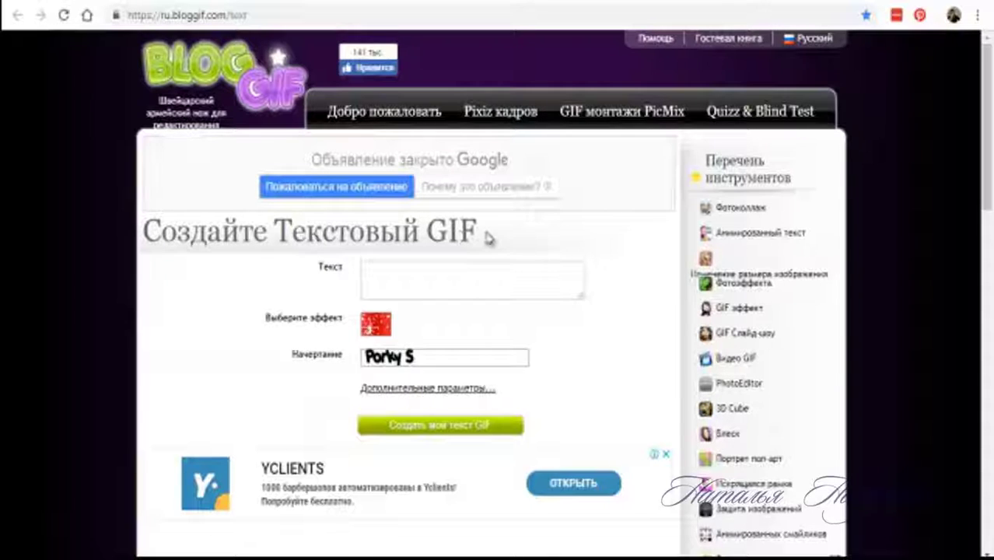
Enter 'С днем Святого Валентина!' as the GIF text and bring up the glitter effect grid
click(428, 279)
text(С днем Святого Валентина!)
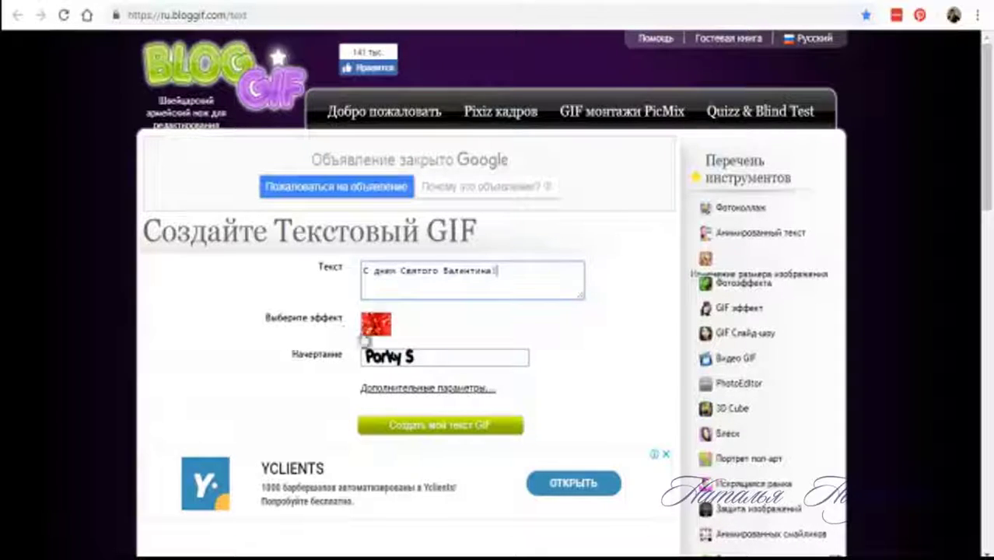
click(379, 328)
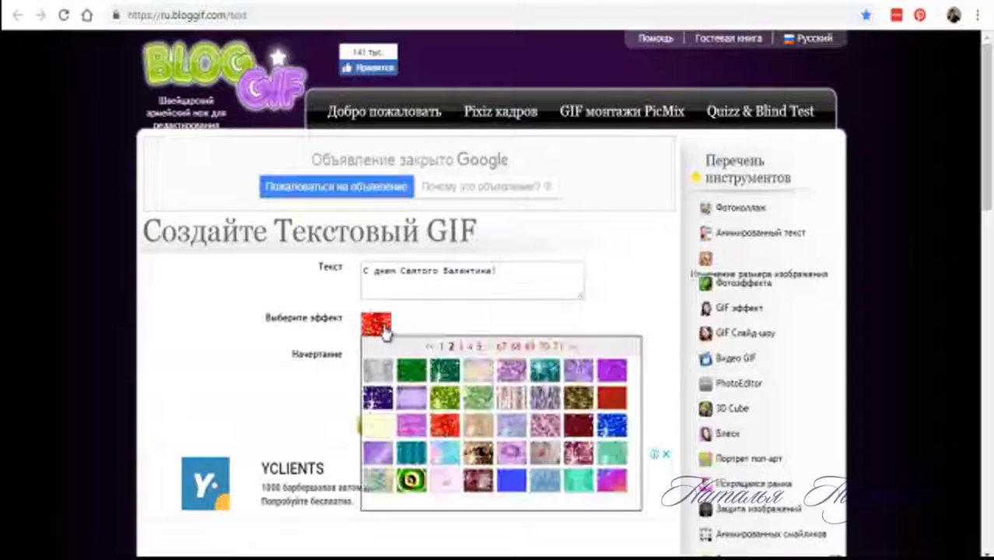
scroll(453, 418, down, 2)
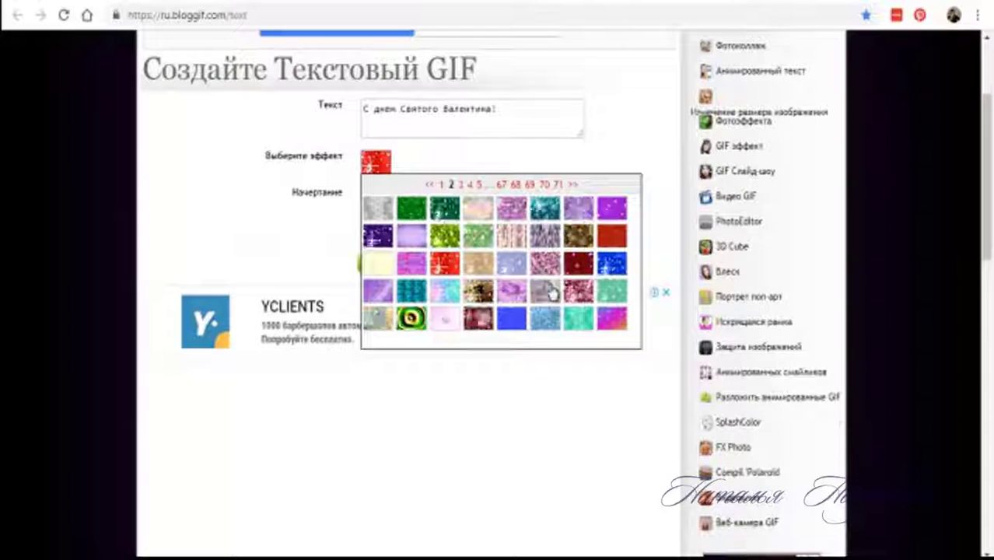
scroll(554, 312, up, 1)
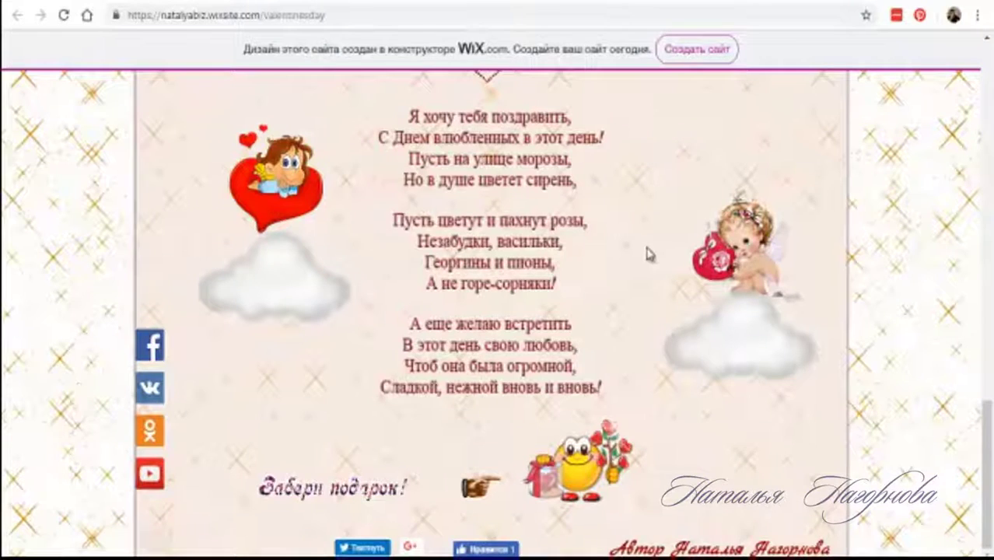
scroll(678, 304, up, 4)
scroll(678, 306, up, 5)
scroll(679, 300, up, 5)
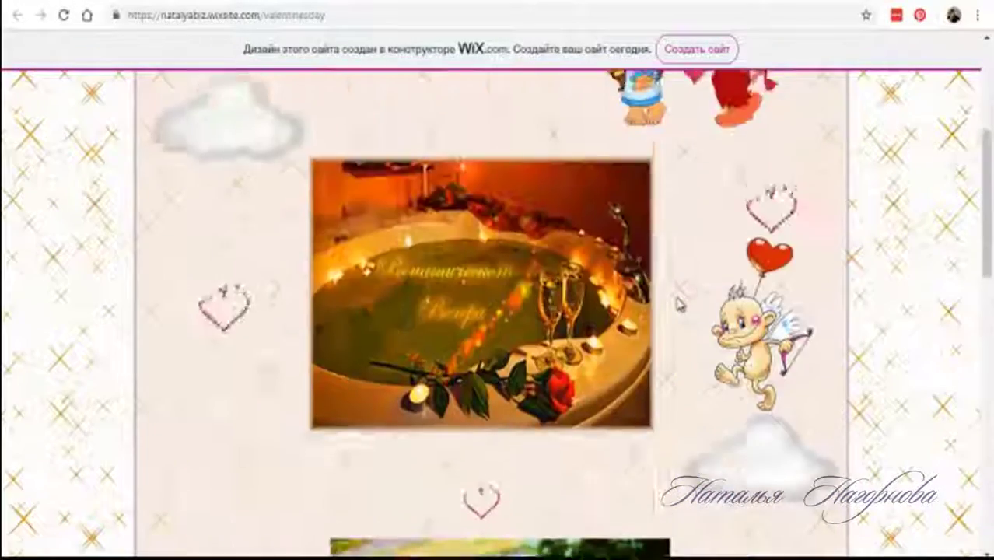
scroll(679, 295, up, 5)
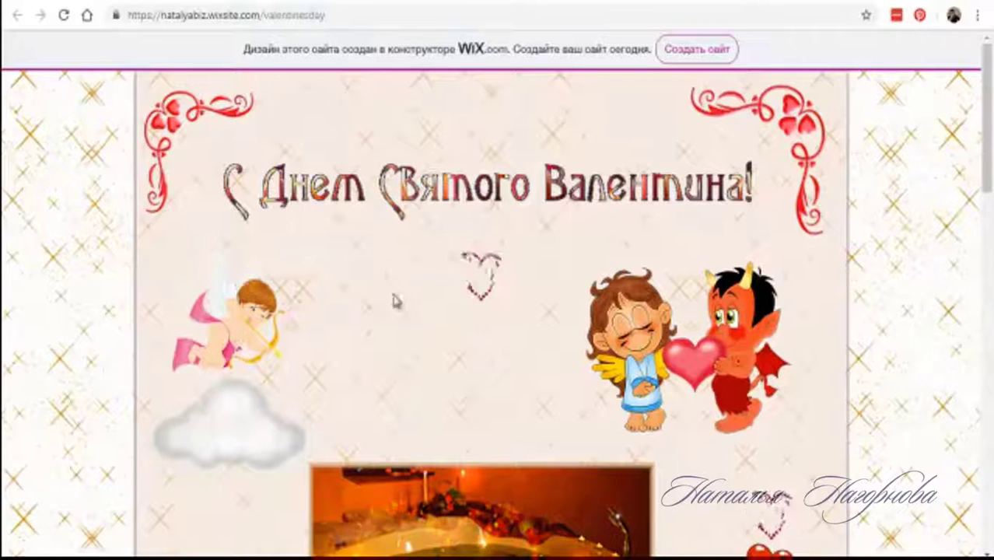
scroll(437, 355, down, 1)
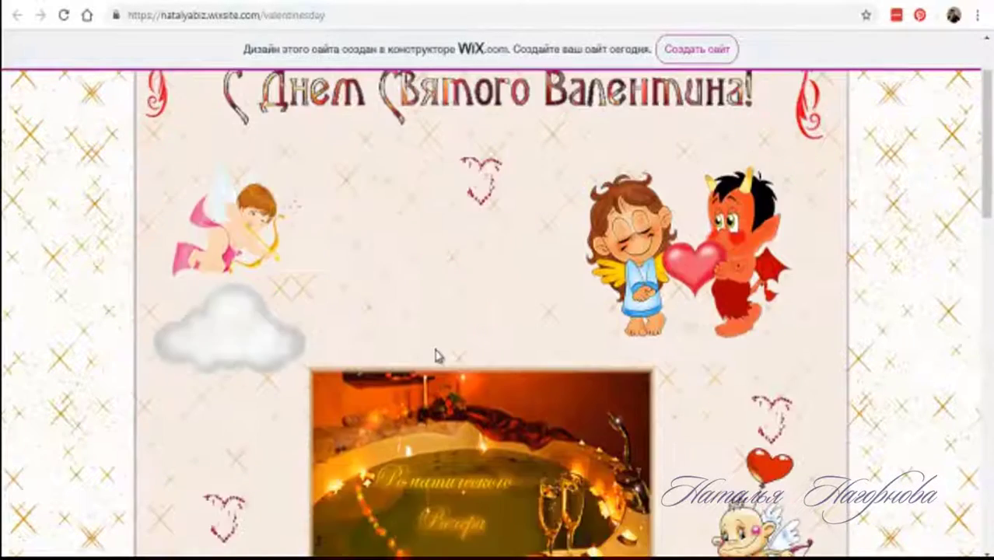
scroll(437, 356, up, 1)
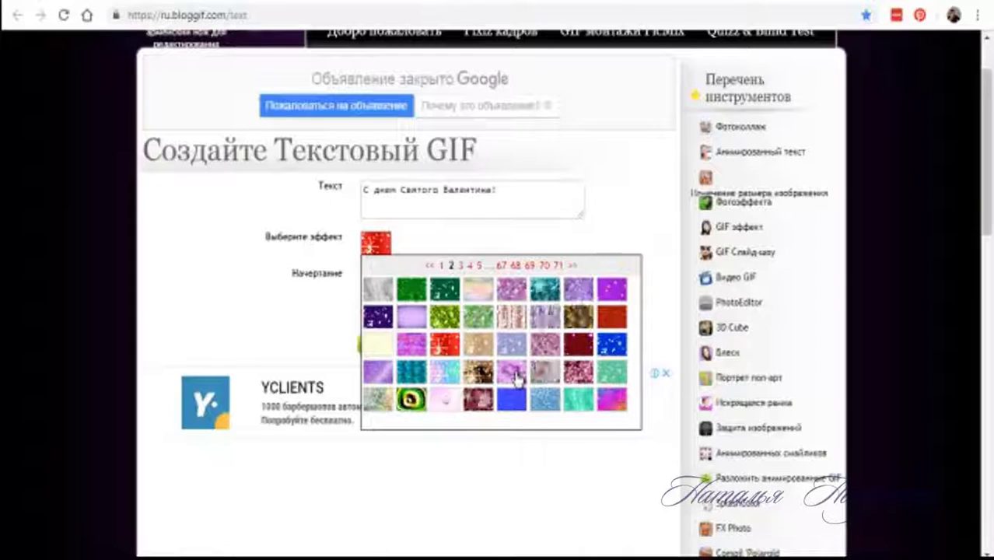
Pick the red sparkle glitter tile and choose Monotype Corsiva from the Начертание font list
click(448, 349)
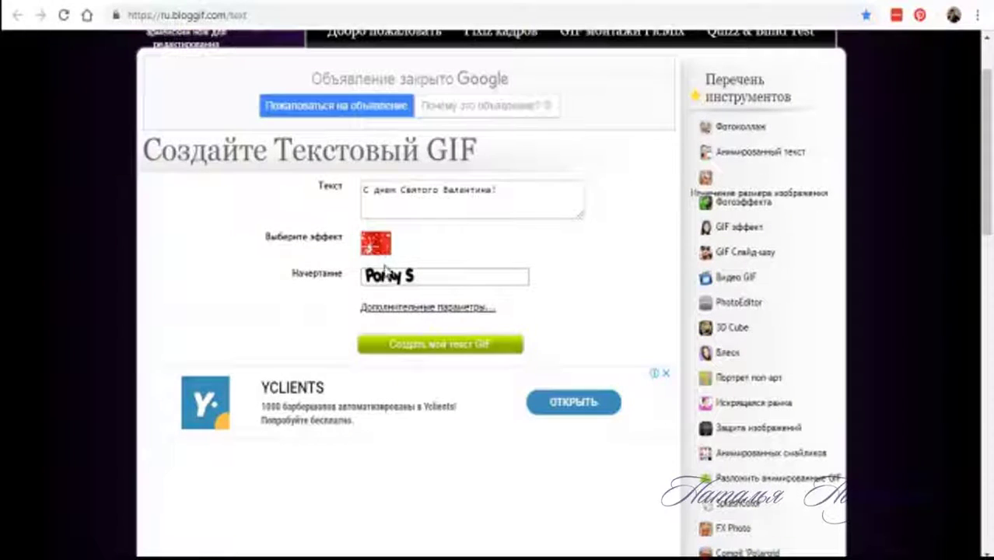
click(433, 280)
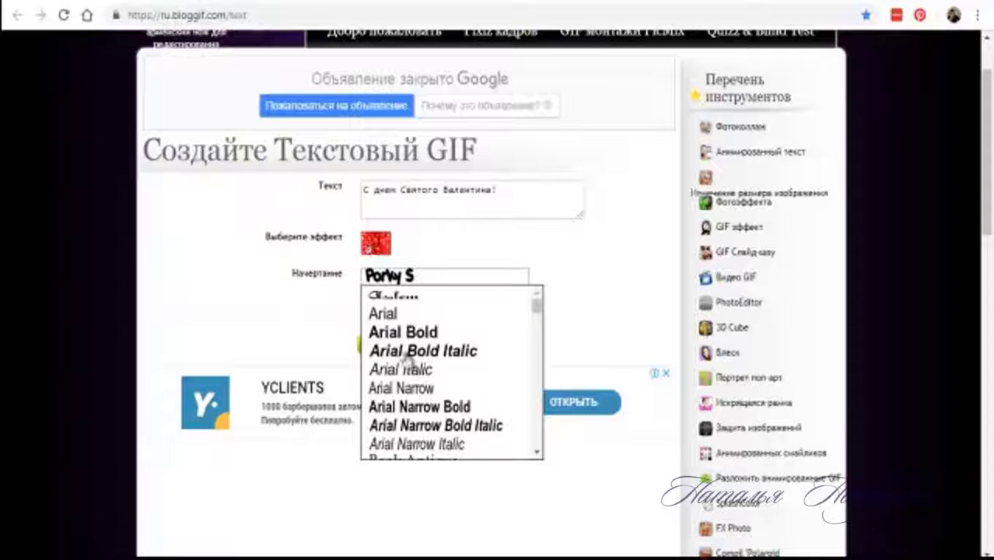
scroll(406, 359, down, 1)
scroll(406, 360, down, 1)
scroll(406, 360, down, 3)
scroll(408, 361, down, 4)
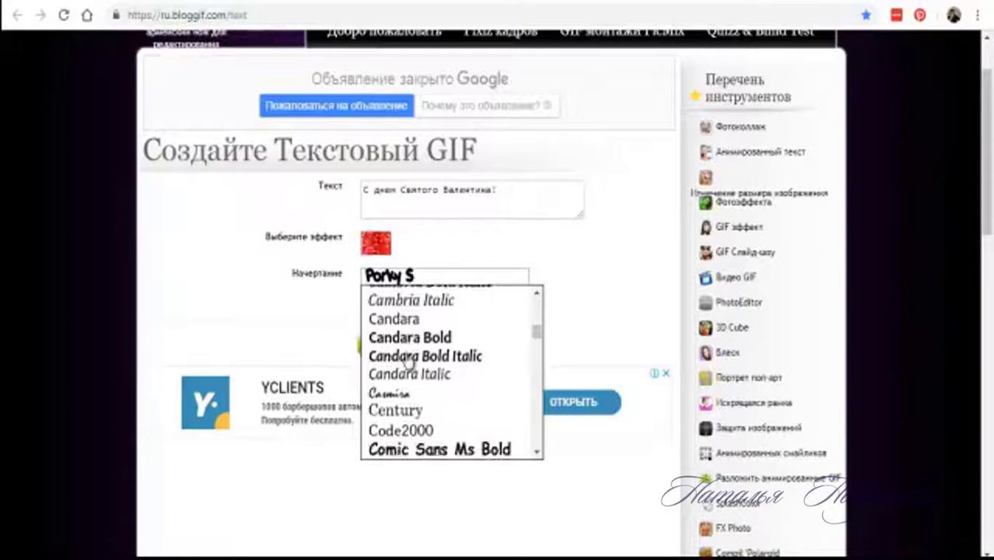
scroll(409, 360, down, 1)
scroll(420, 364, down, 2)
scroll(441, 371, down, 1)
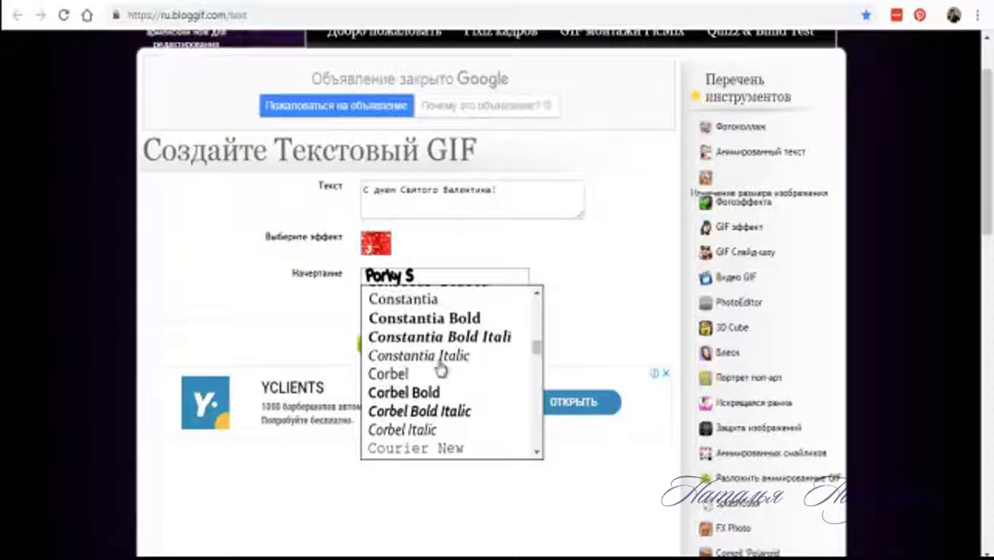
scroll(441, 371, down, 2)
scroll(441, 371, down, 1)
scroll(441, 370, down, 1)
scroll(441, 370, down, 1)
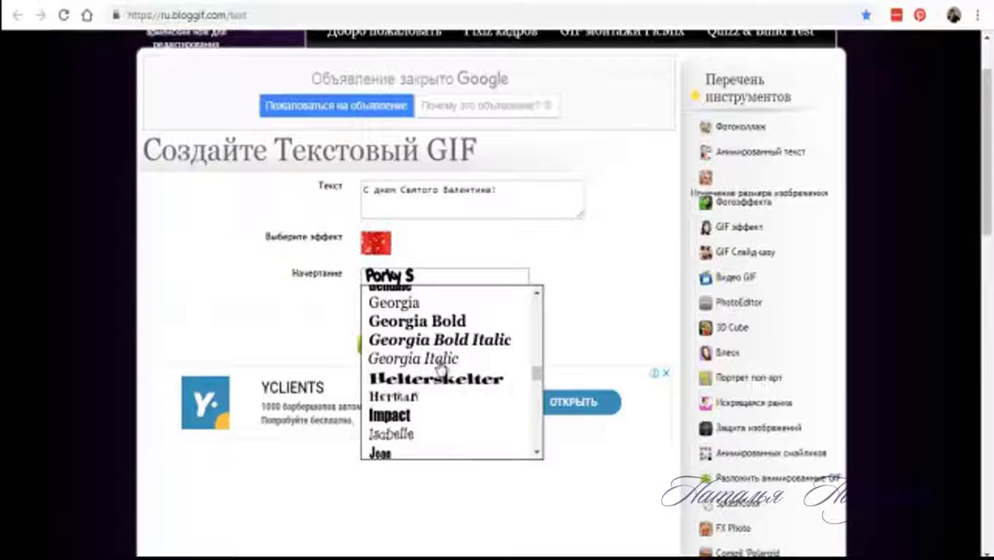
scroll(441, 370, up, 2)
scroll(441, 371, down, 4)
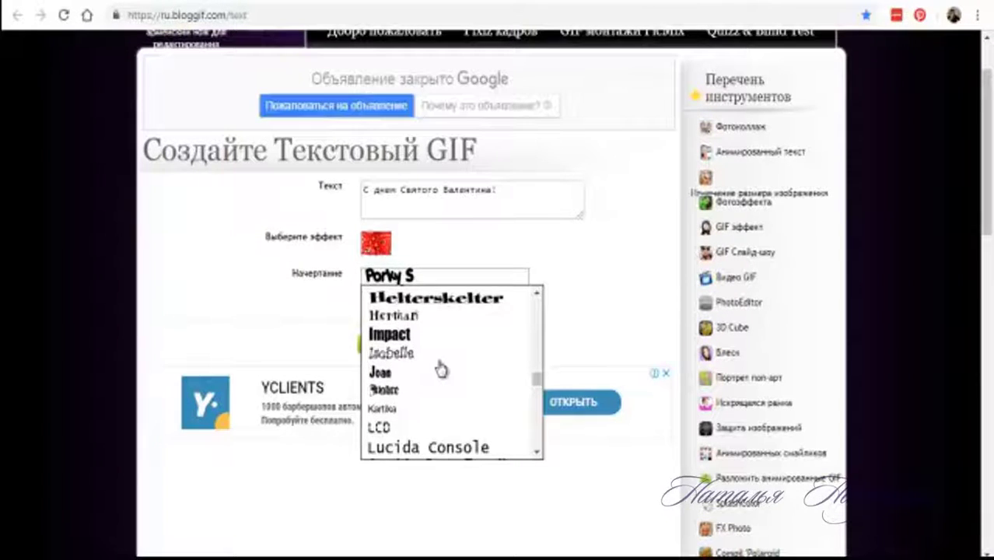
scroll(441, 369, down, 2)
scroll(440, 367, up, 2)
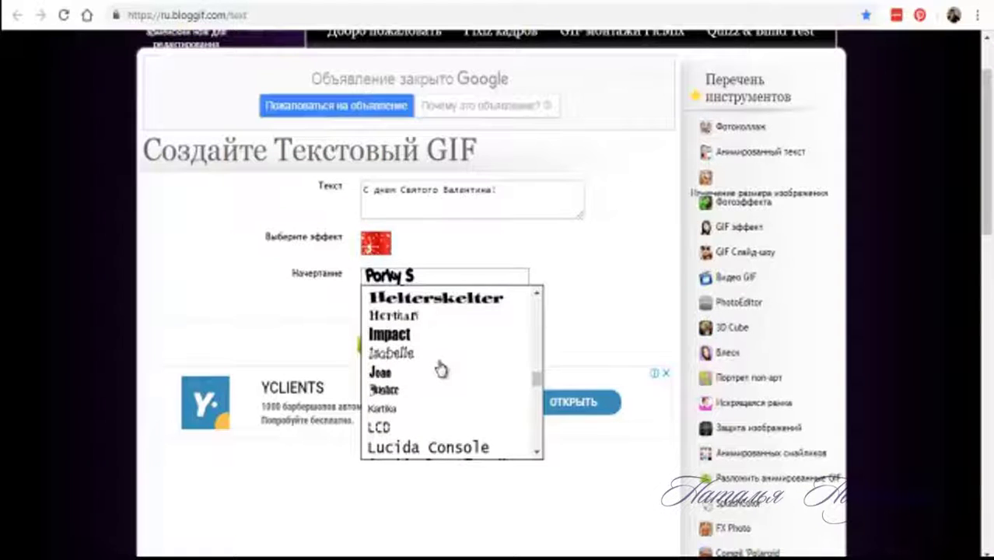
scroll(441, 371, down, 2)
scroll(441, 371, down, 2)
scroll(441, 371, down, 2)
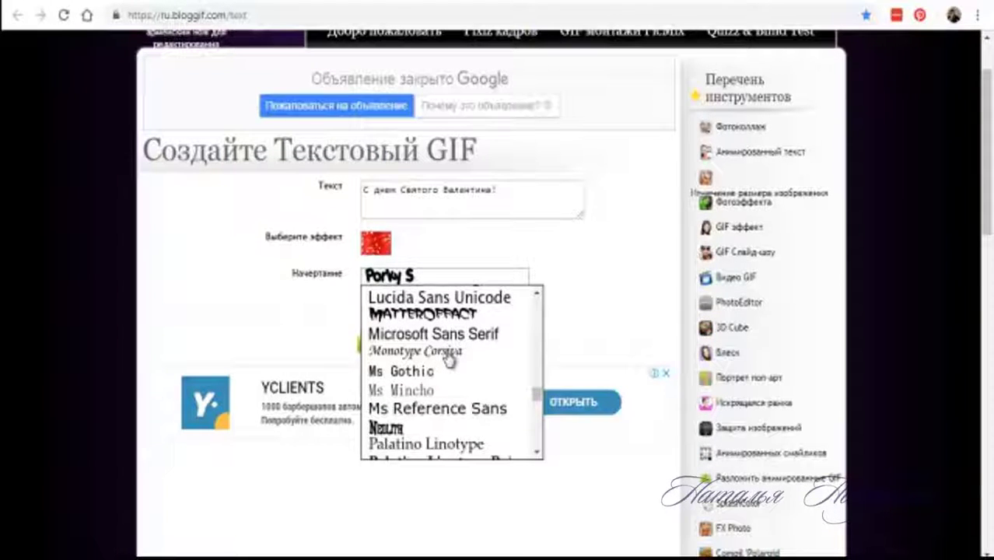
click(450, 354)
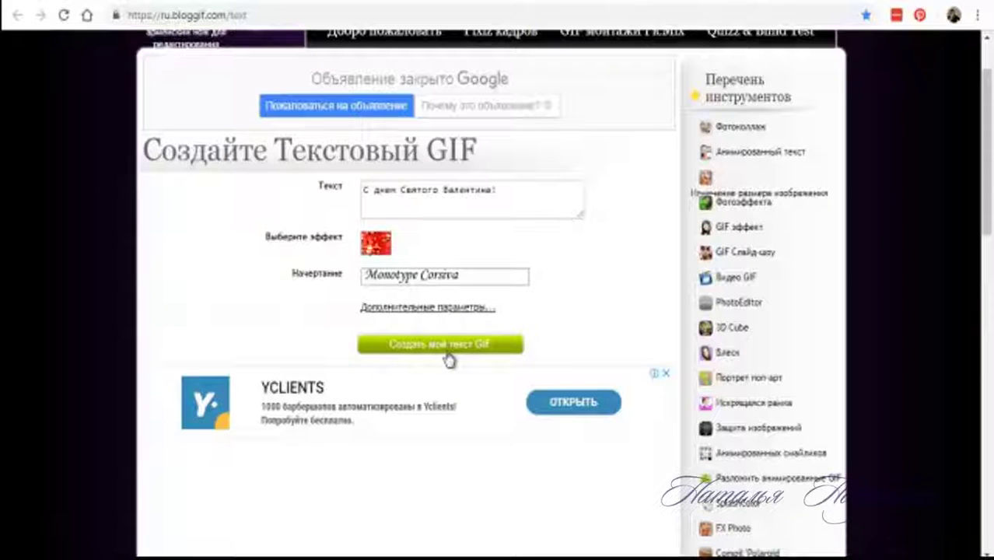
In the additional settings, change the text size from 50 to 60 px and outline thickness to 0
click(452, 309)
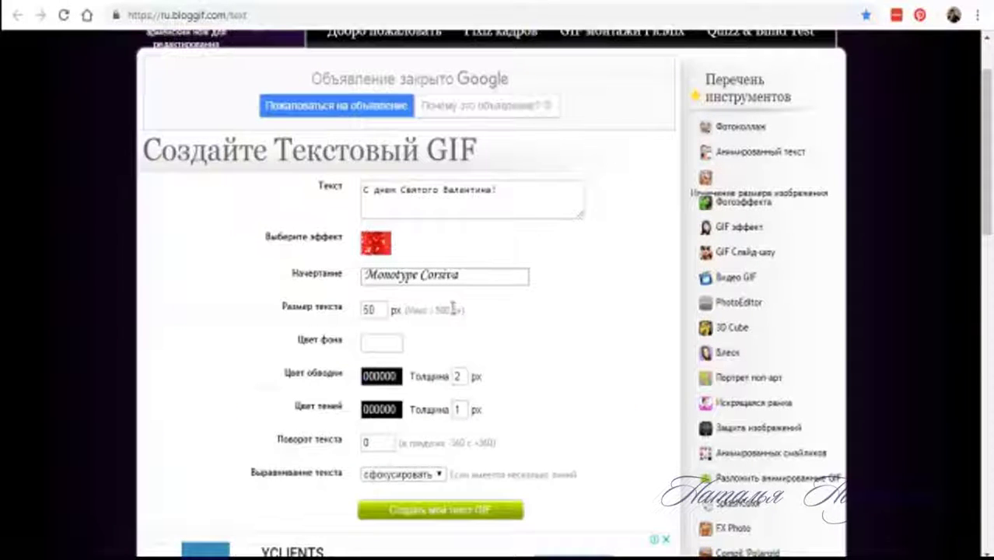
click(377, 309)
drag(373, 309, 350, 319)
text(60)
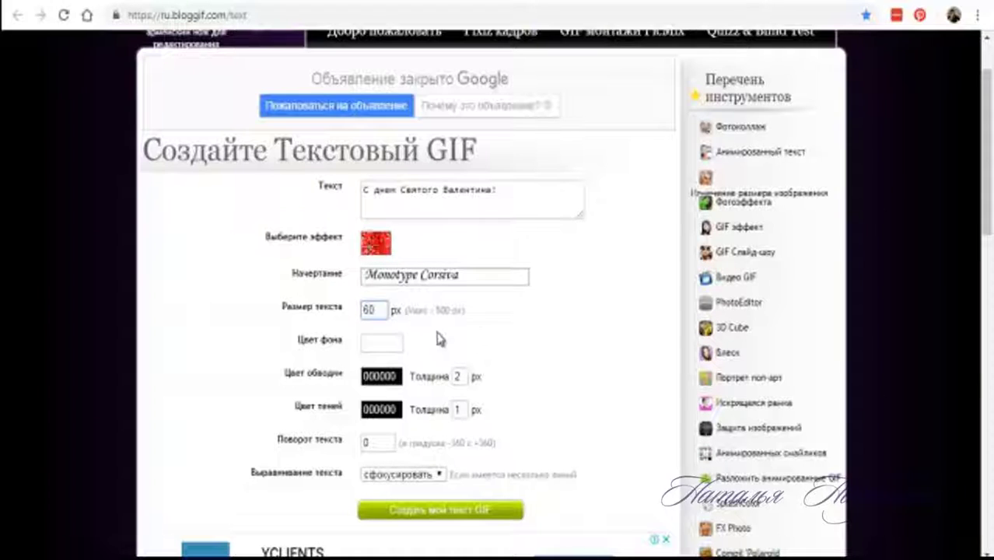
scroll(544, 360, down, 1)
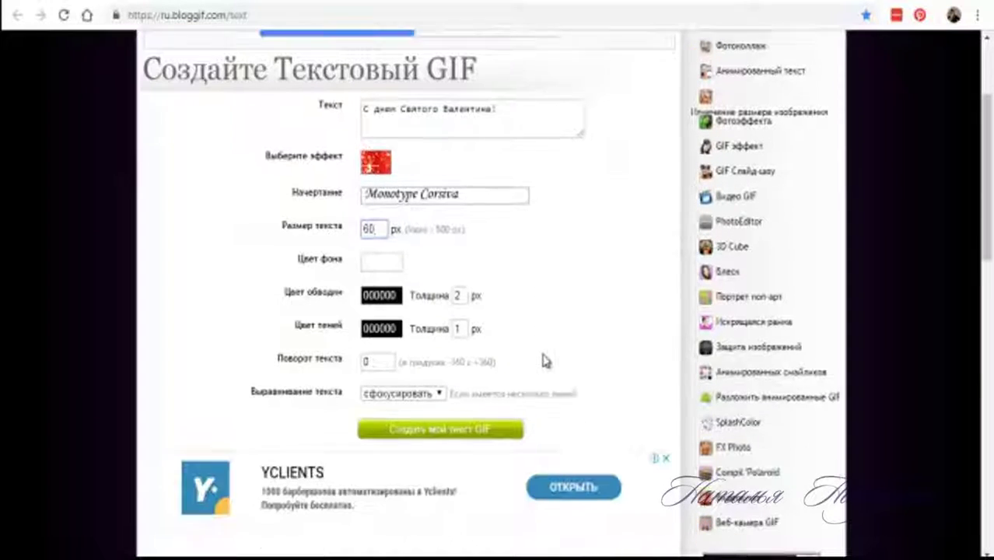
click(459, 295)
text(0)
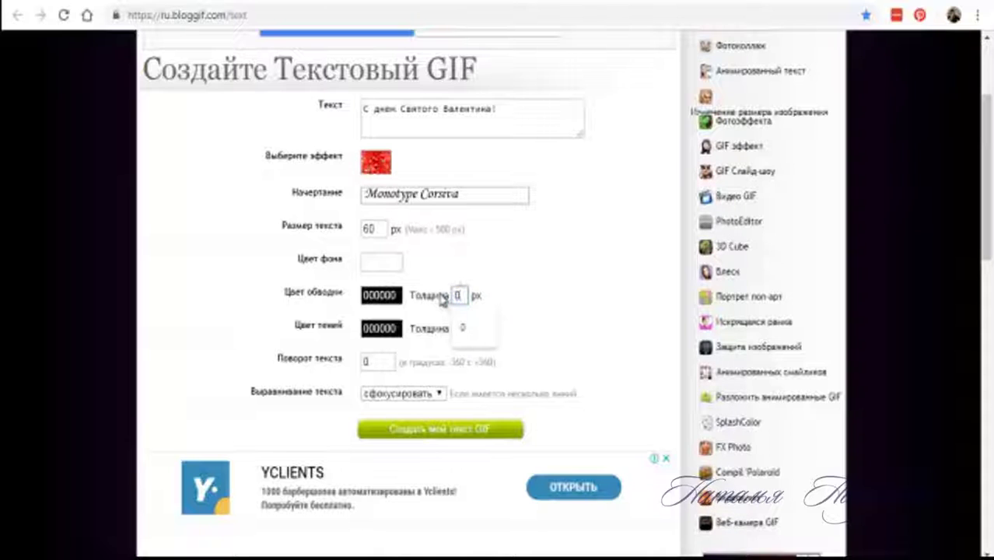
click(462, 327)
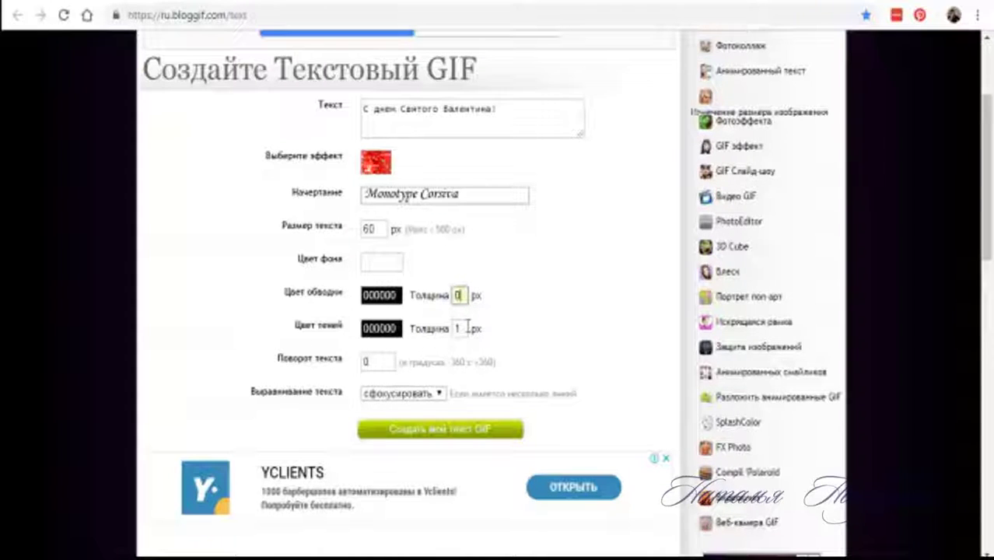
Keep the text alignment centred and generate the text GIF
scroll(512, 327, down, 1)
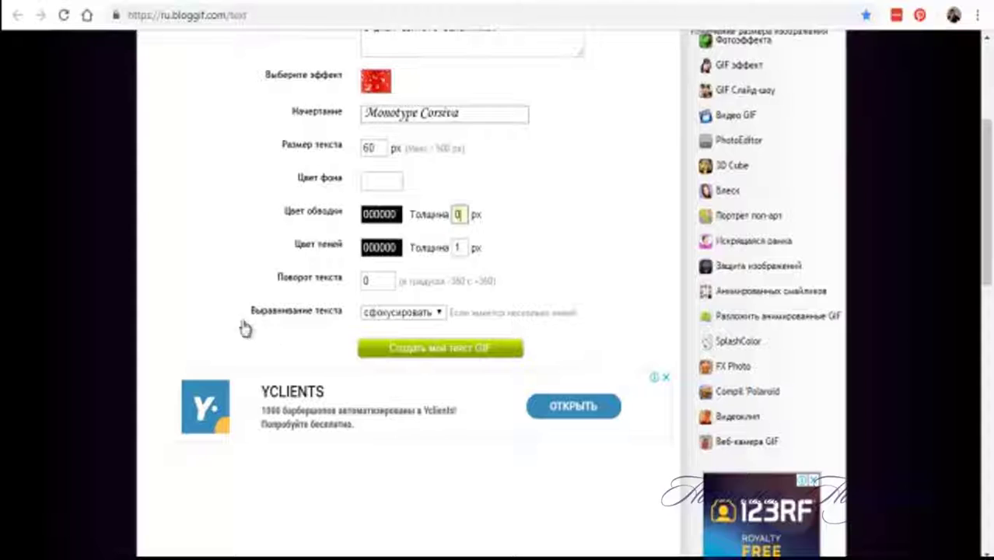
click(440, 315)
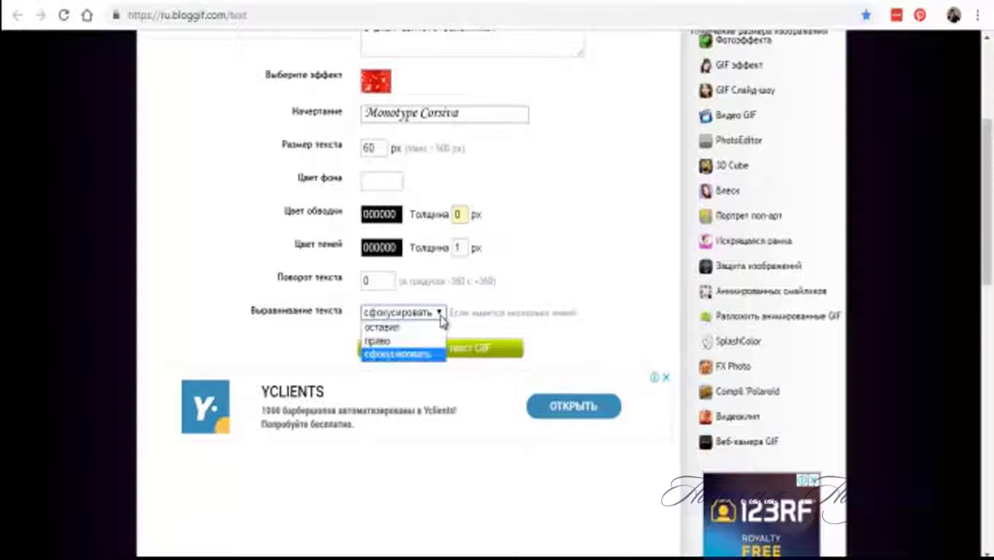
click(412, 357)
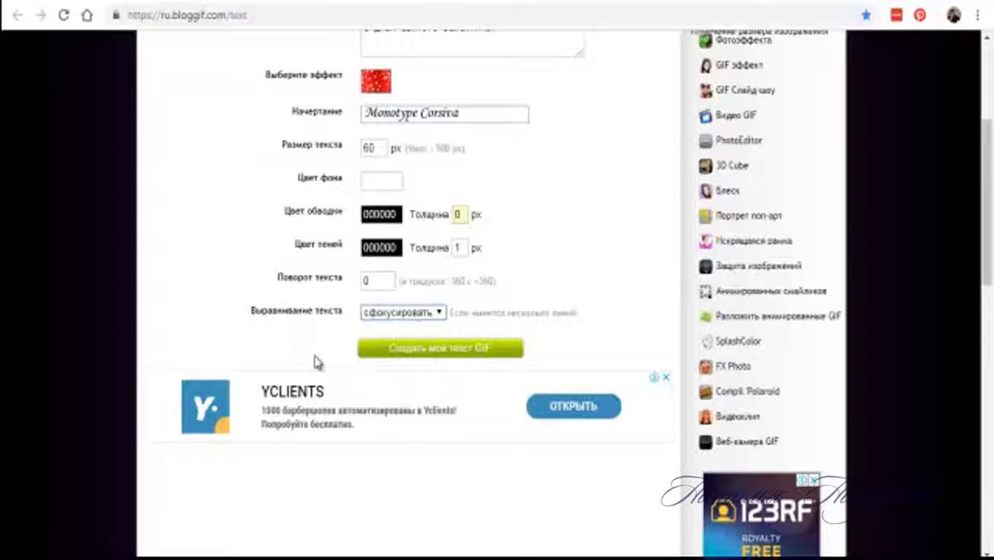
click(473, 354)
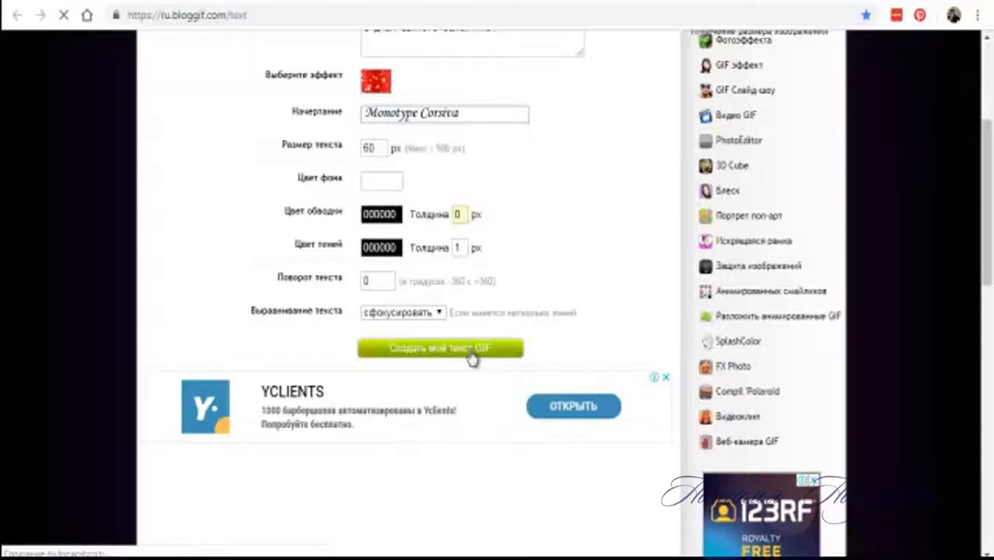
Save the finished glitter GIF as text.gif in the Desktop Валентинка folder, then switch to the Wix editor
scroll(215, 371, down, 2)
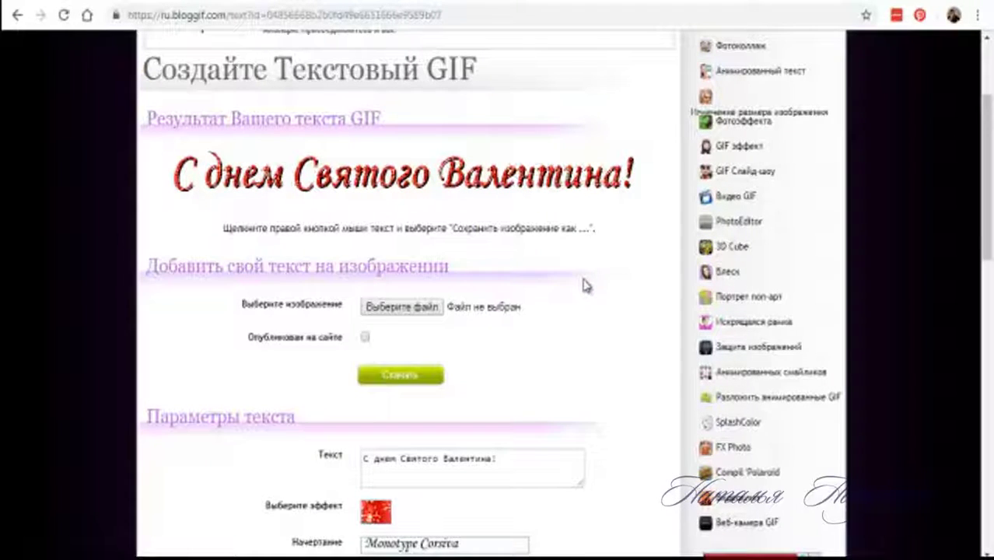
right_click(456, 183)
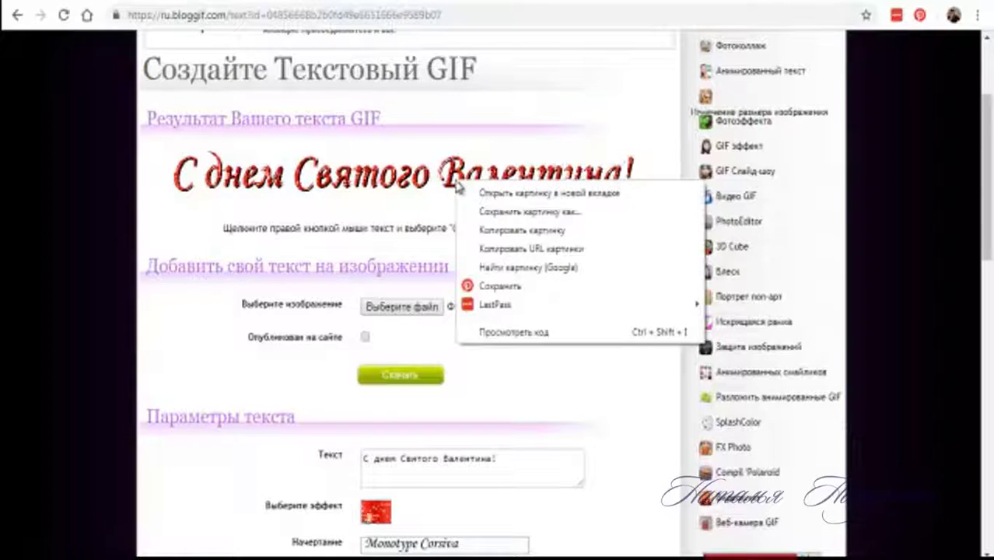
click(537, 215)
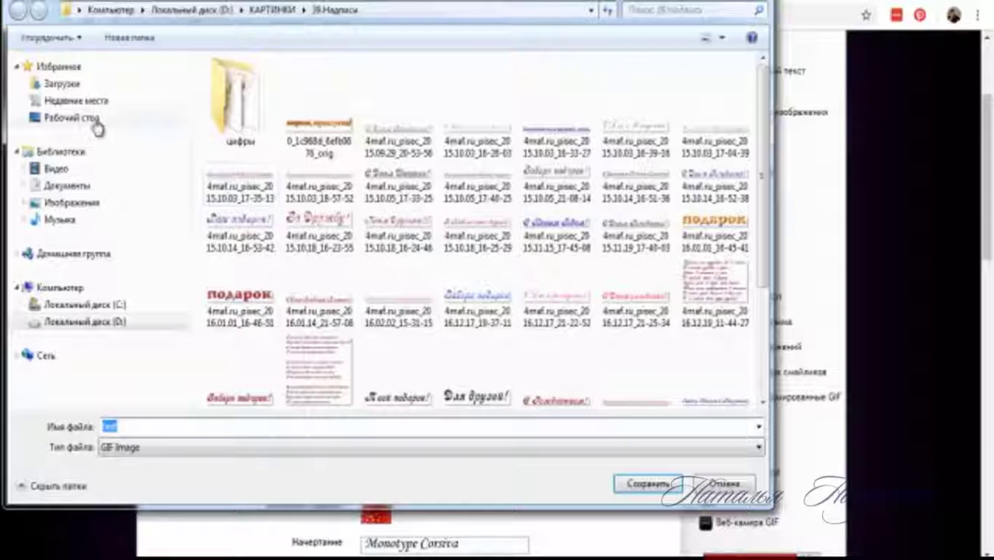
click(97, 124)
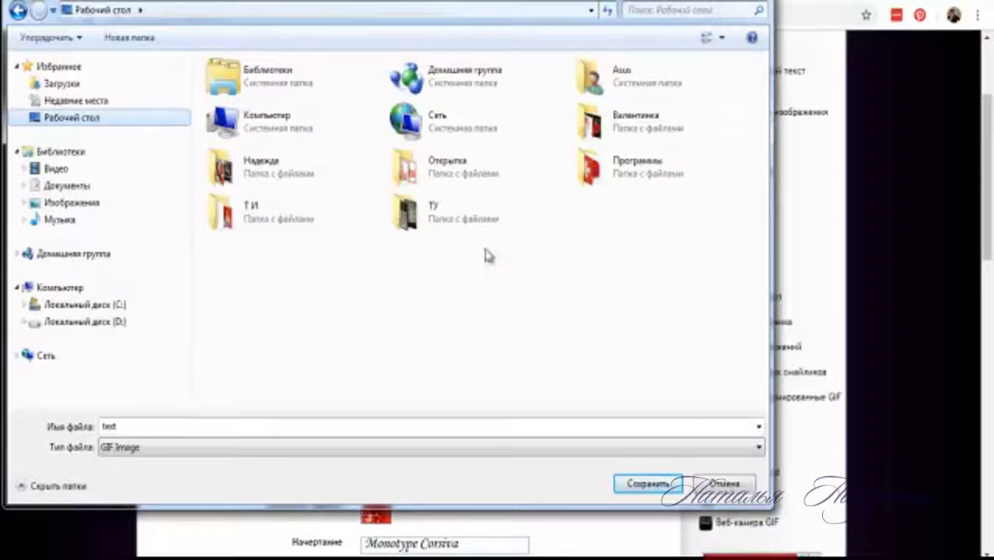
double_click(638, 125)
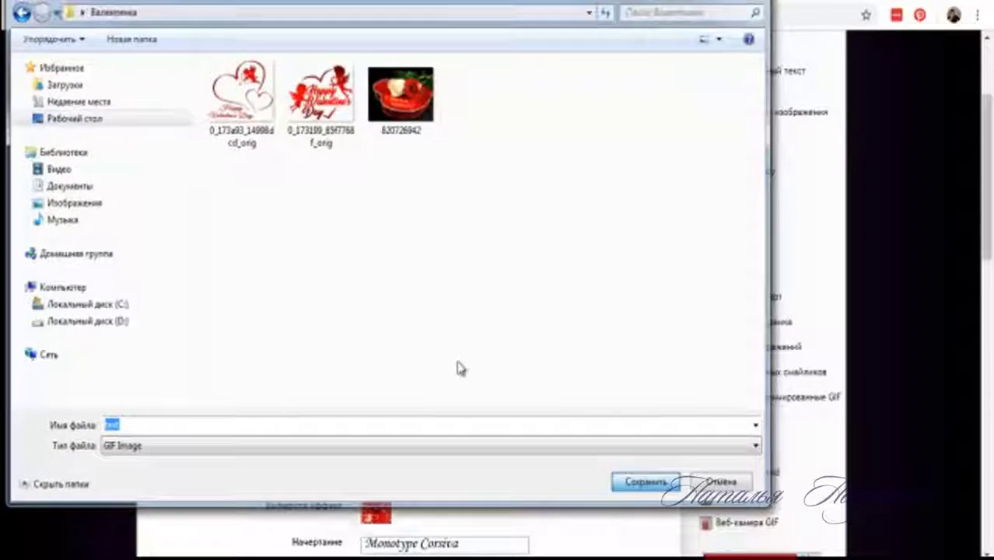
key(Return)
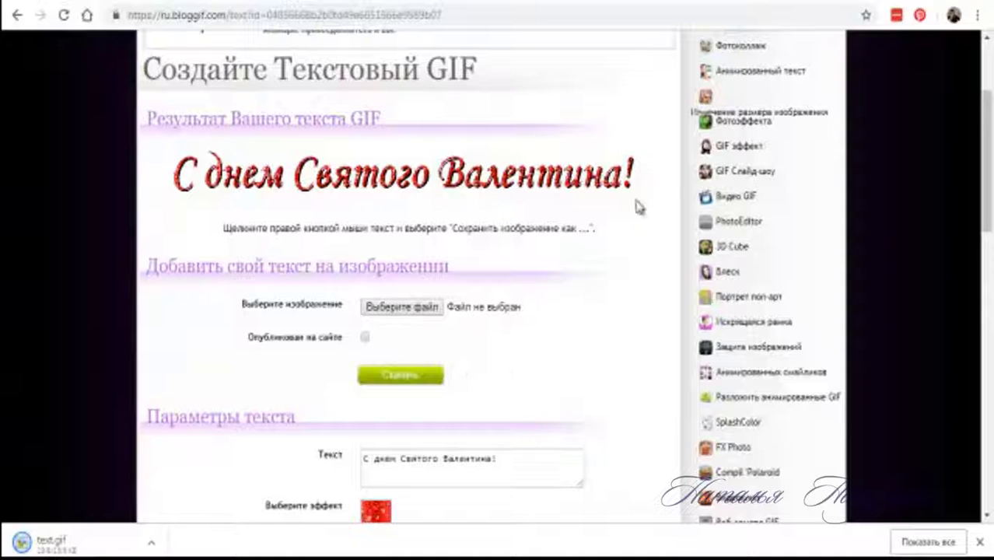
click(593, 3)
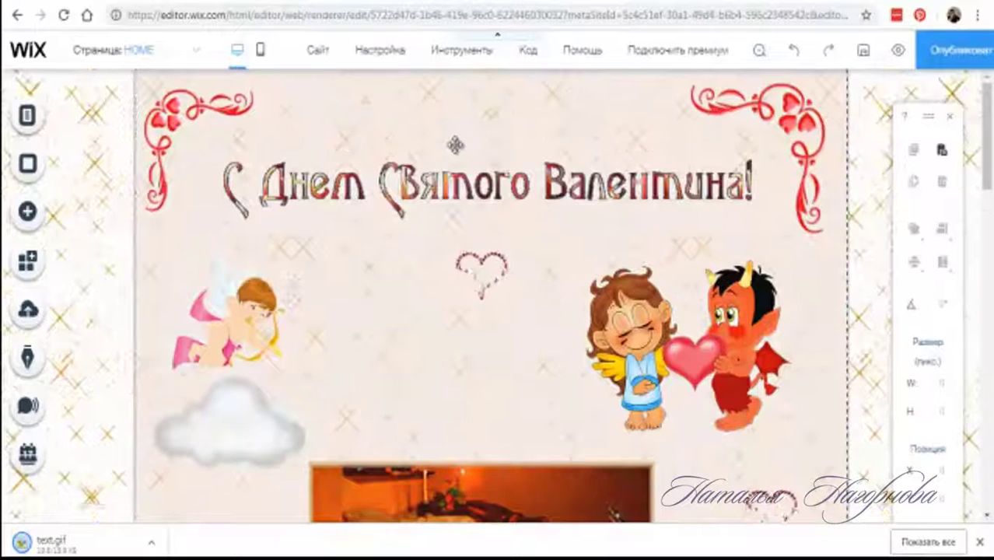
Delete the old multicolour 'С Днем Святого Валентина!' header image and open the Add elements panel
click(443, 176)
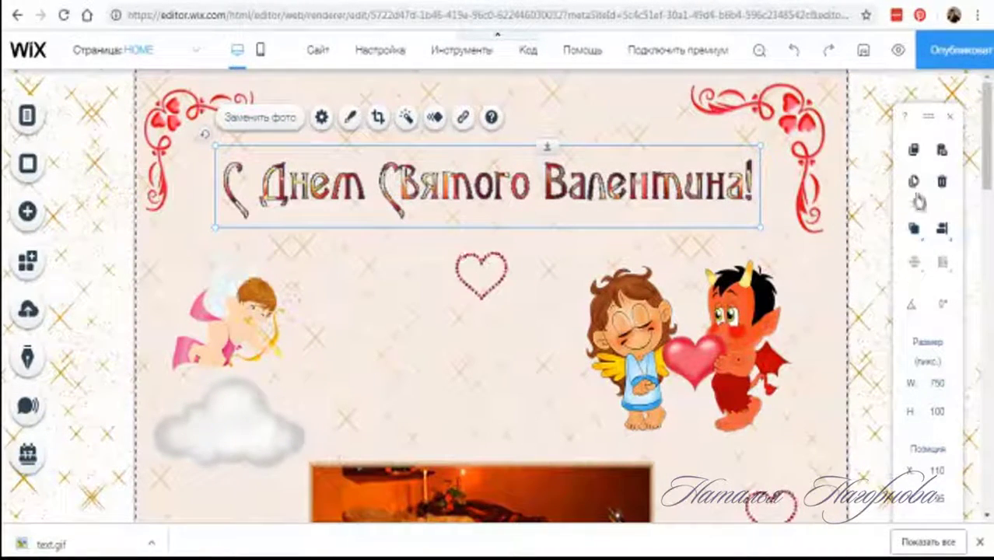
click(941, 181)
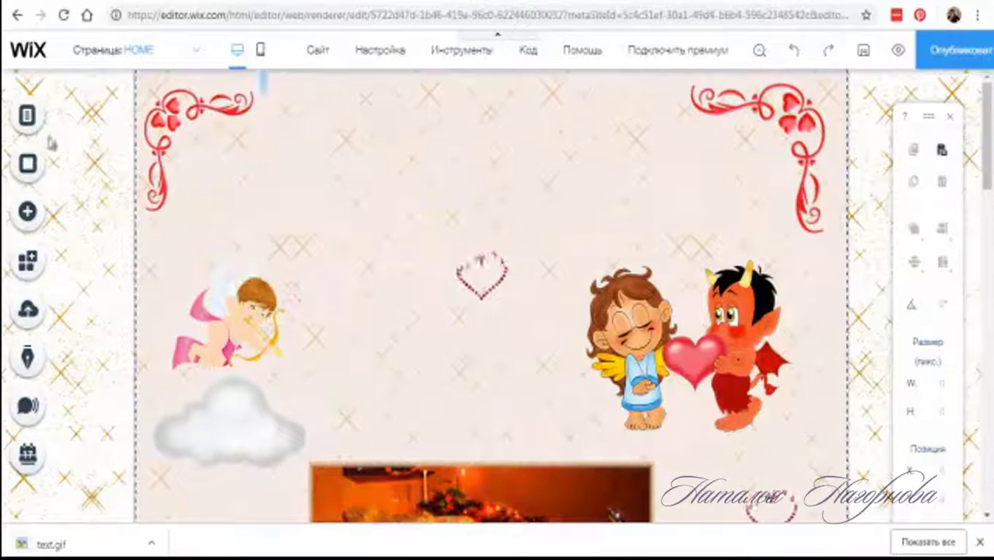
click(61, 221)
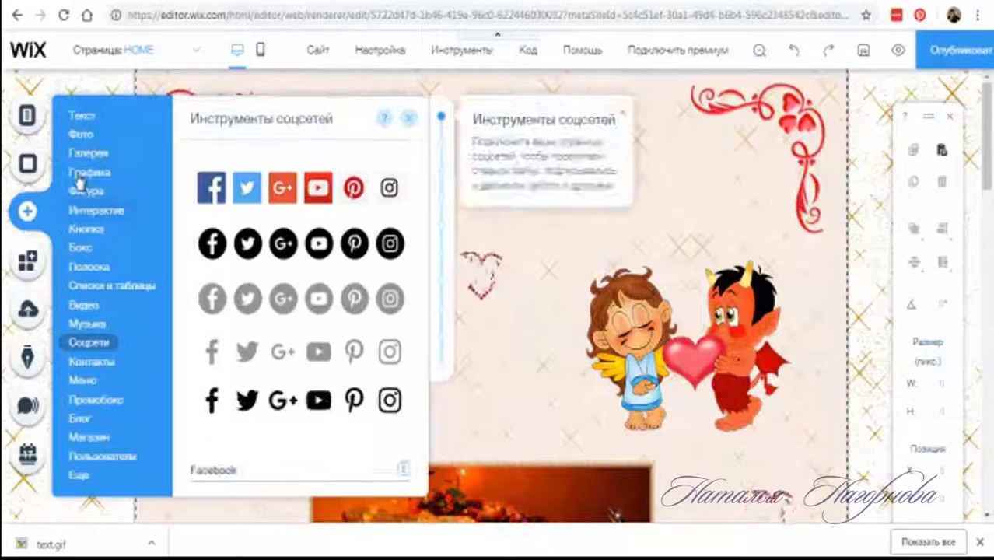
Upload text.gif from the computer to Загруженные фото and place it on the page
mouse_move(81, 137)
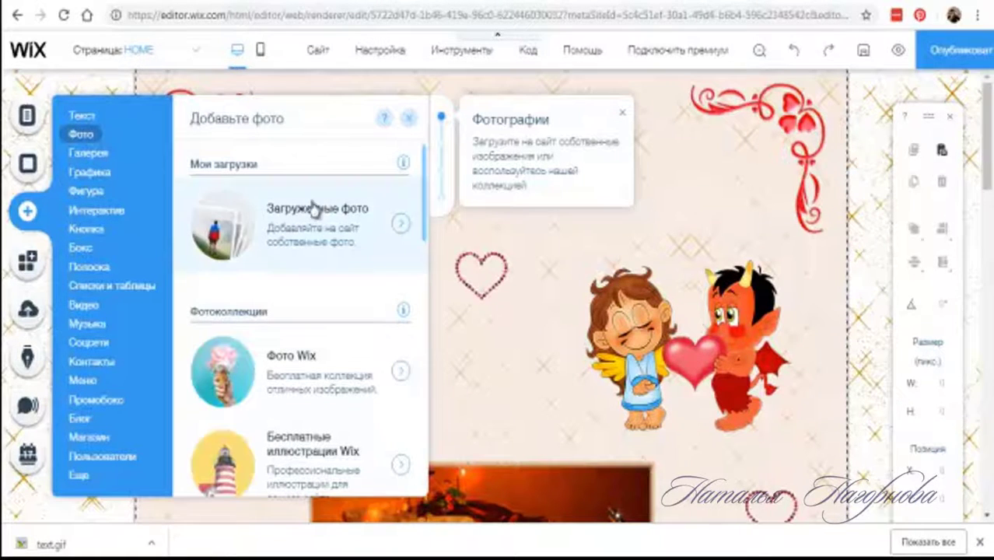
click(325, 223)
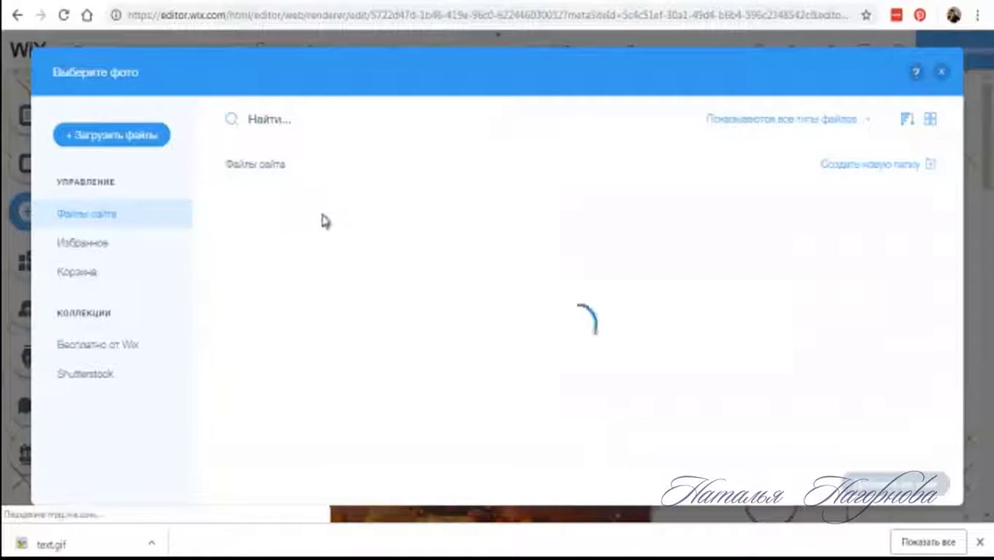
click(144, 150)
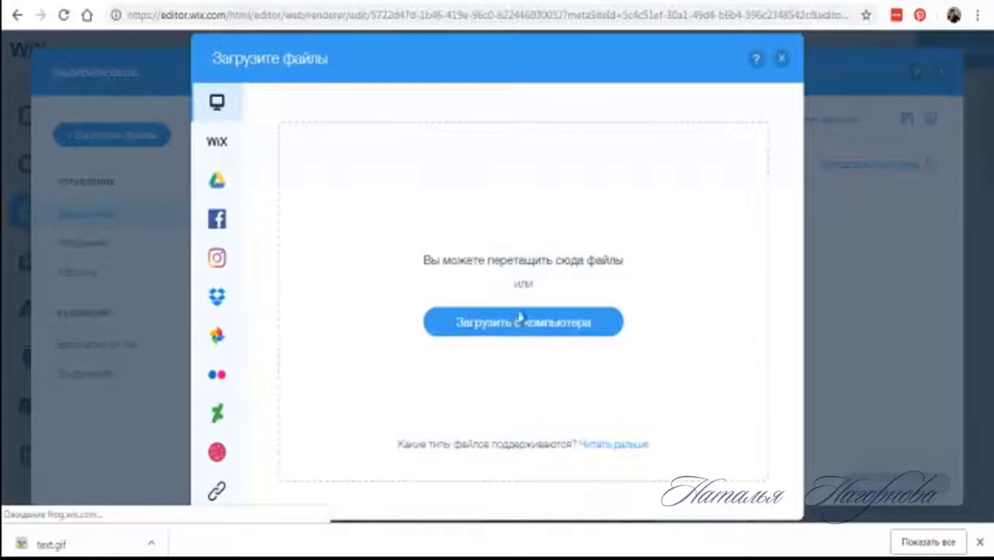
click(531, 328)
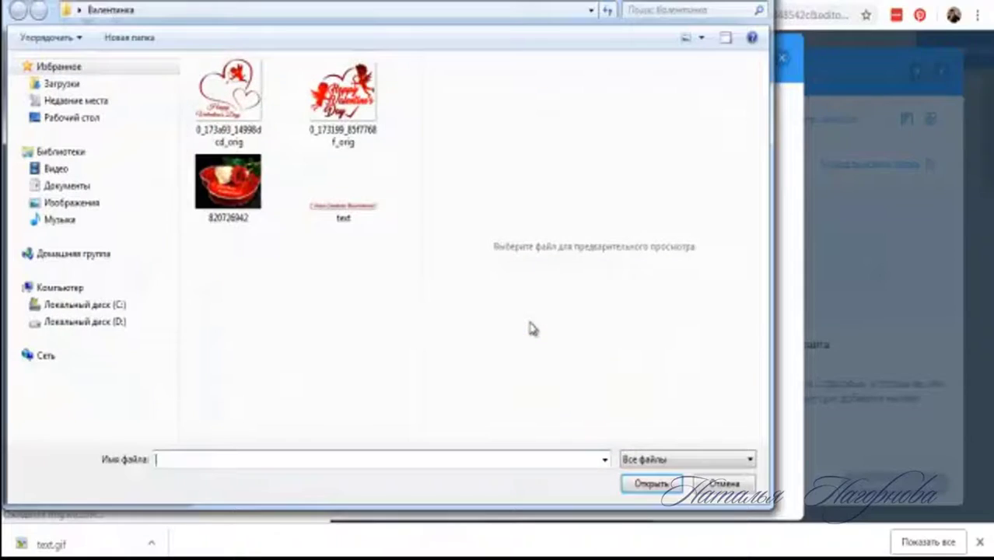
click(367, 214)
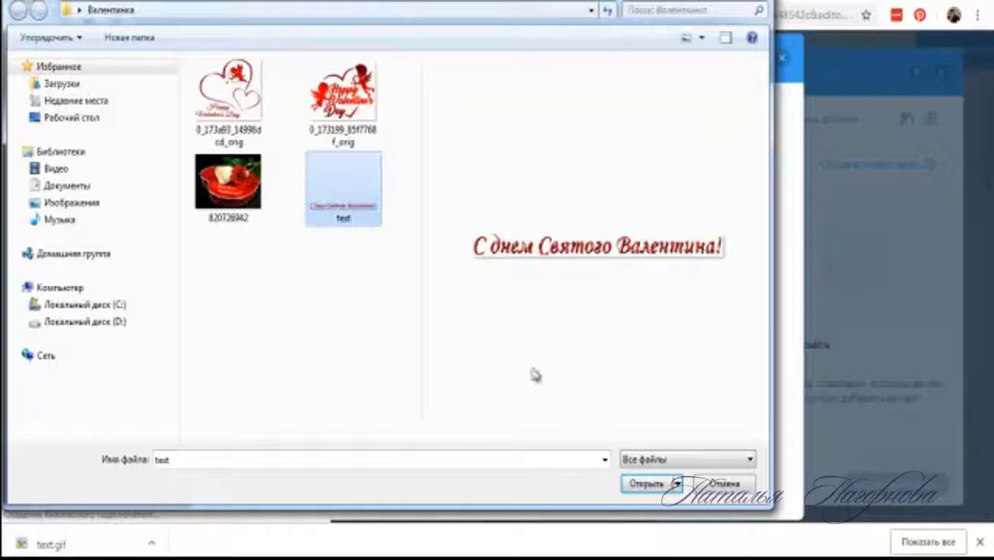
click(648, 483)
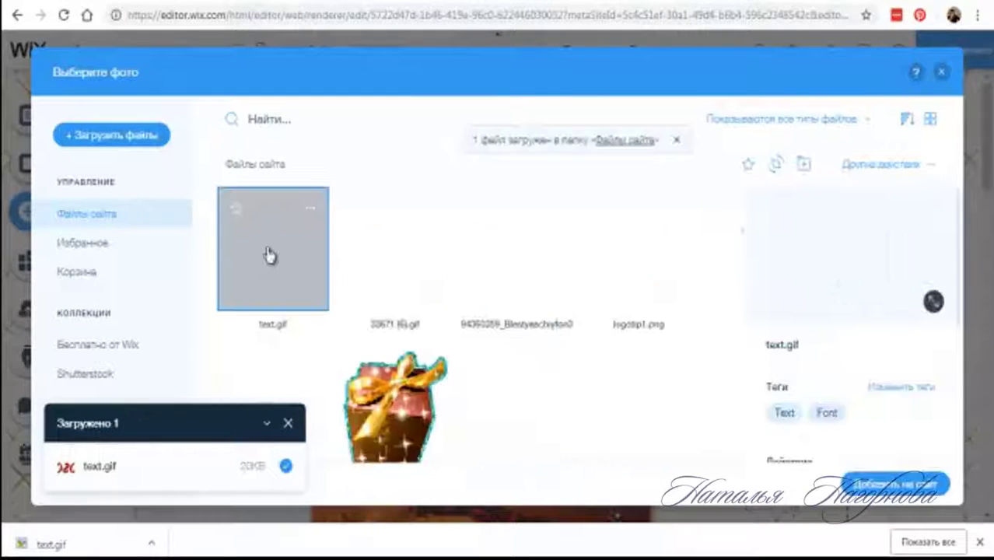
double_click(269, 252)
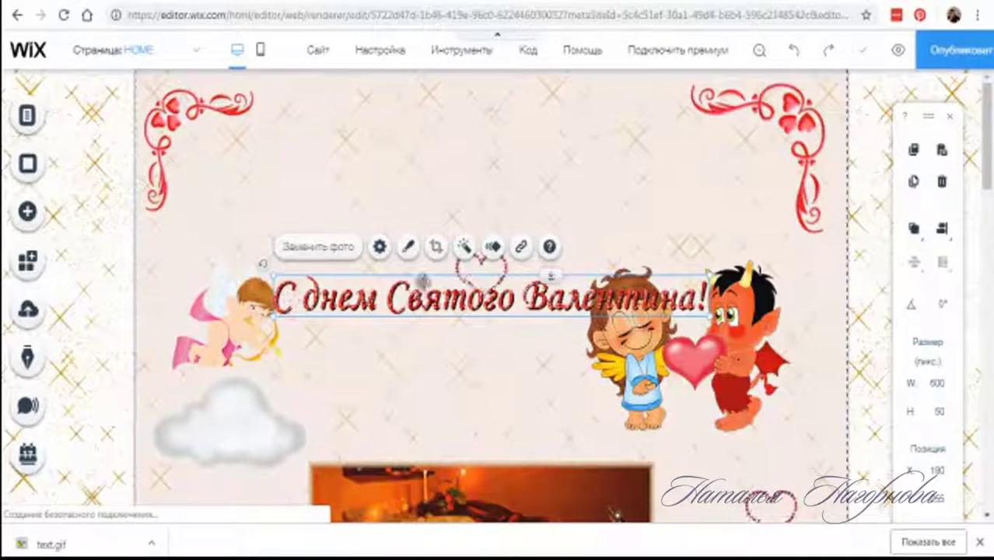
Drag the text.gif title up to the header top, centred between the corner ornaments
drag(407, 170, 411, 170)
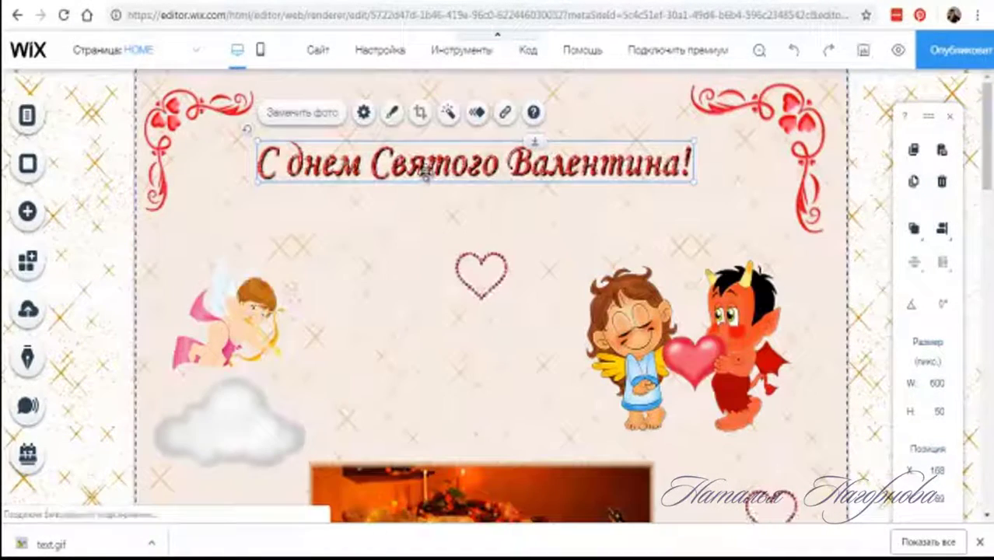
drag(427, 175, 432, 171)
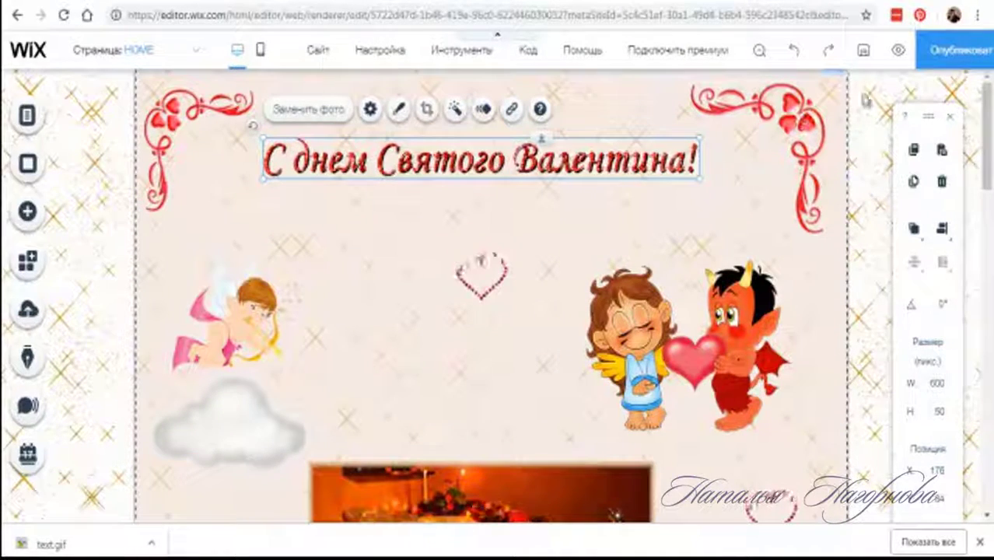
Open the site preview and scroll through it to check the glittering title
click(900, 51)
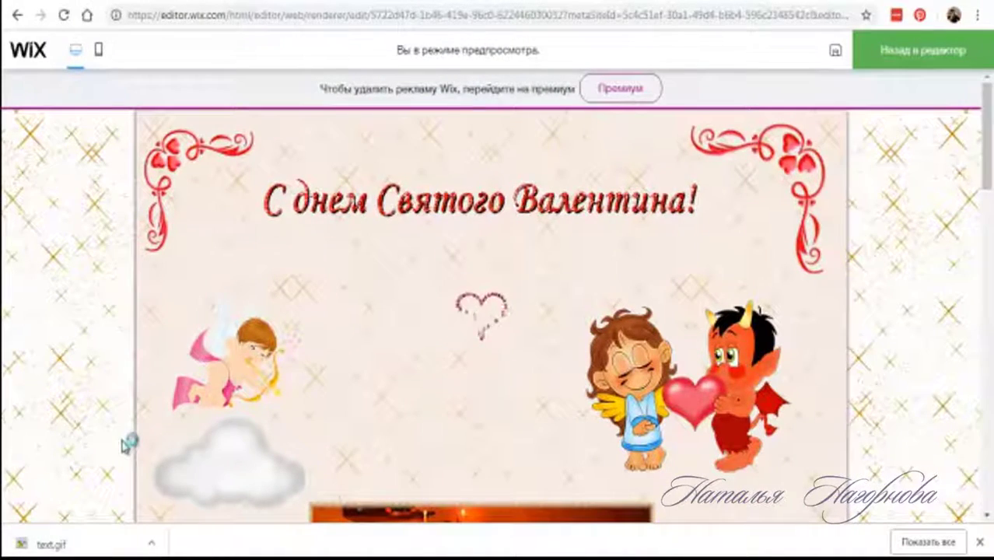
scroll(126, 443, down, 6)
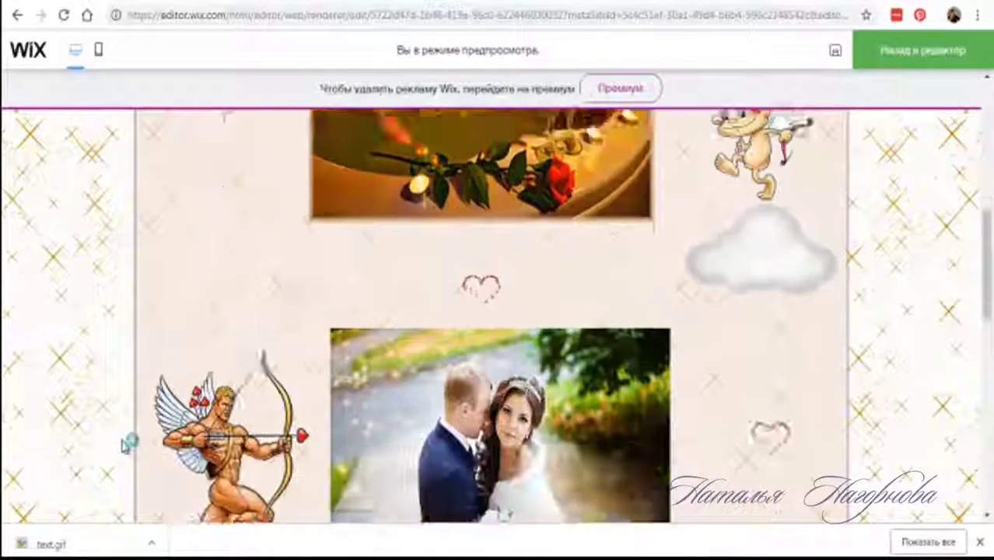
scroll(127, 443, down, 3)
scroll(127, 443, up, 5)
scroll(124, 447, up, 5)
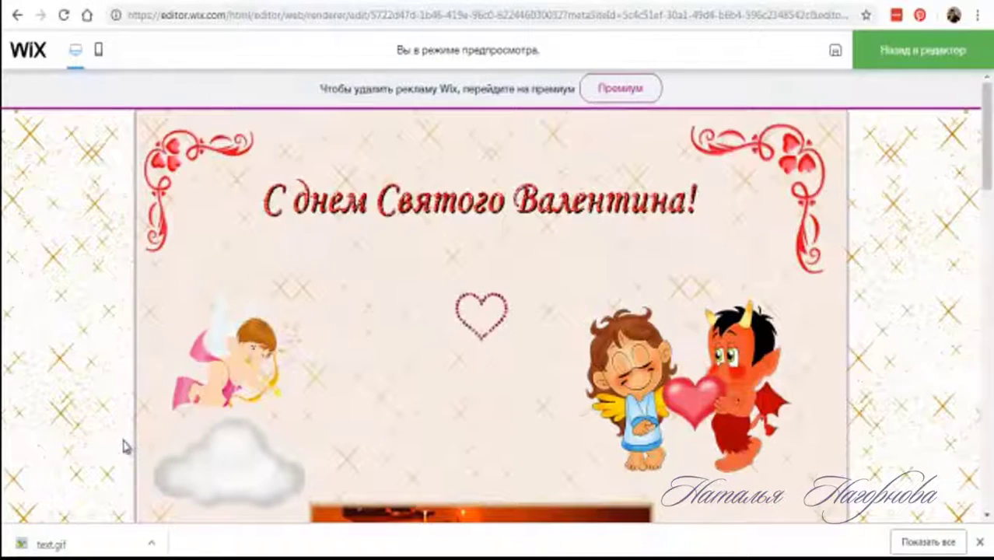
Return to the editor, publish the site, and dismiss the publish success dialog with Готово
click(906, 54)
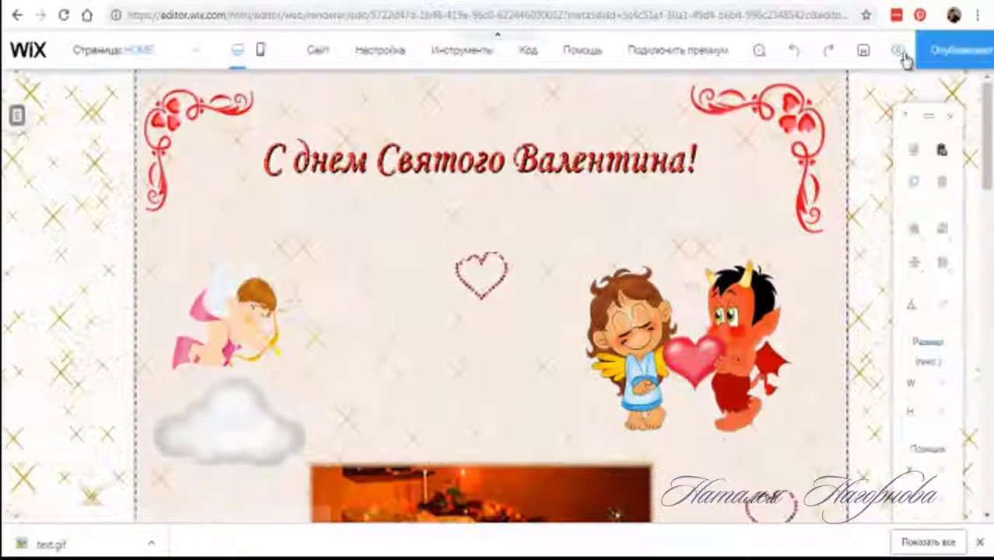
click(961, 70)
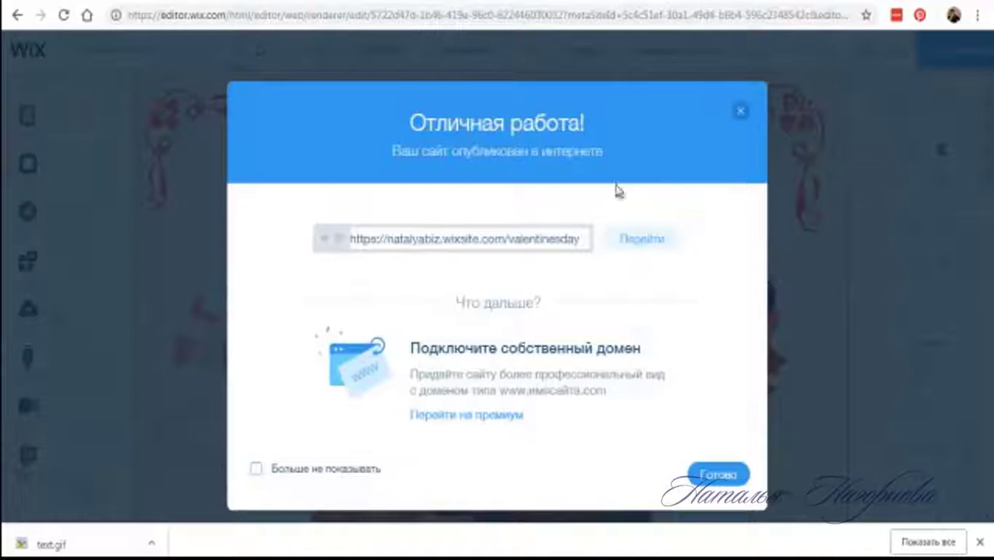
click(720, 478)
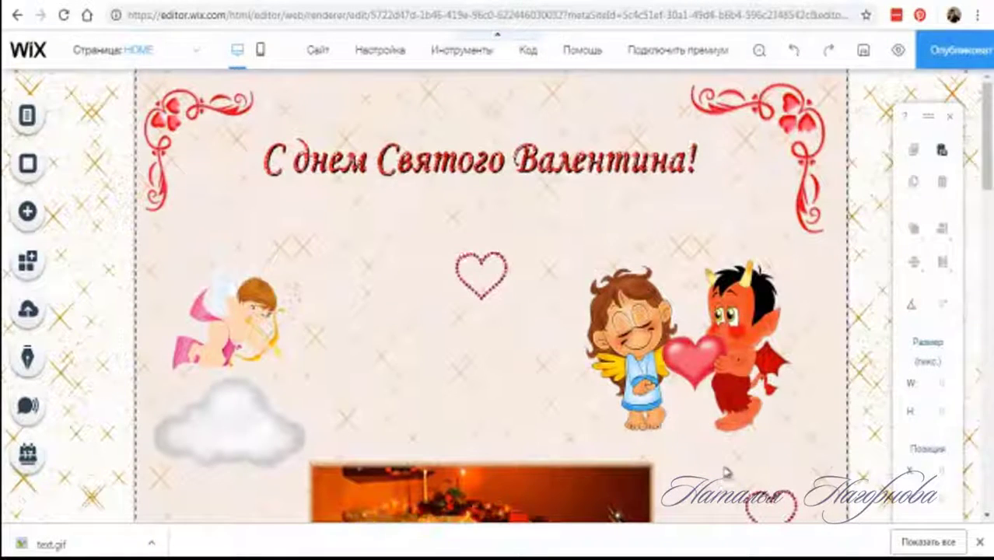
Reload the live valentinesday page and scroll through it to check the new glitter greeting
click(667, 2)
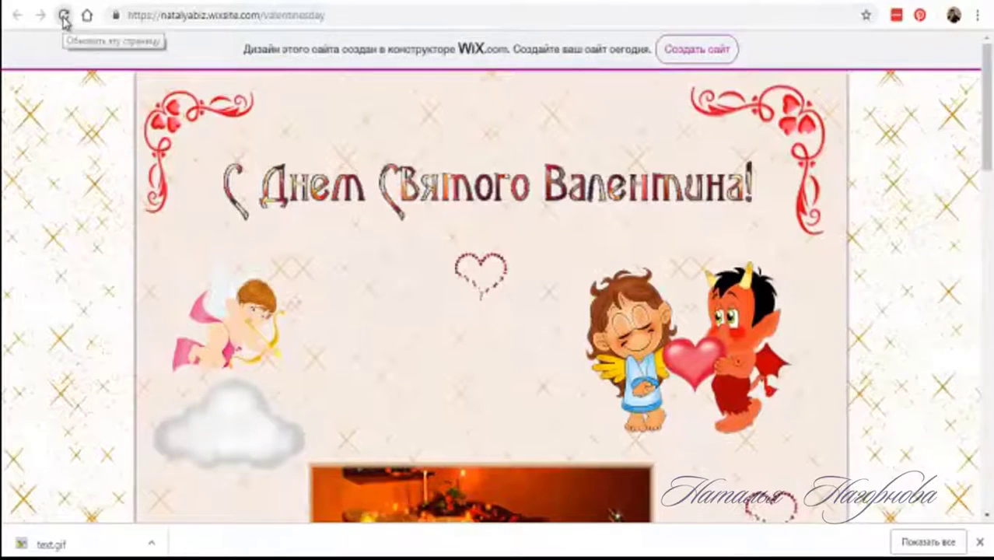
click(64, 15)
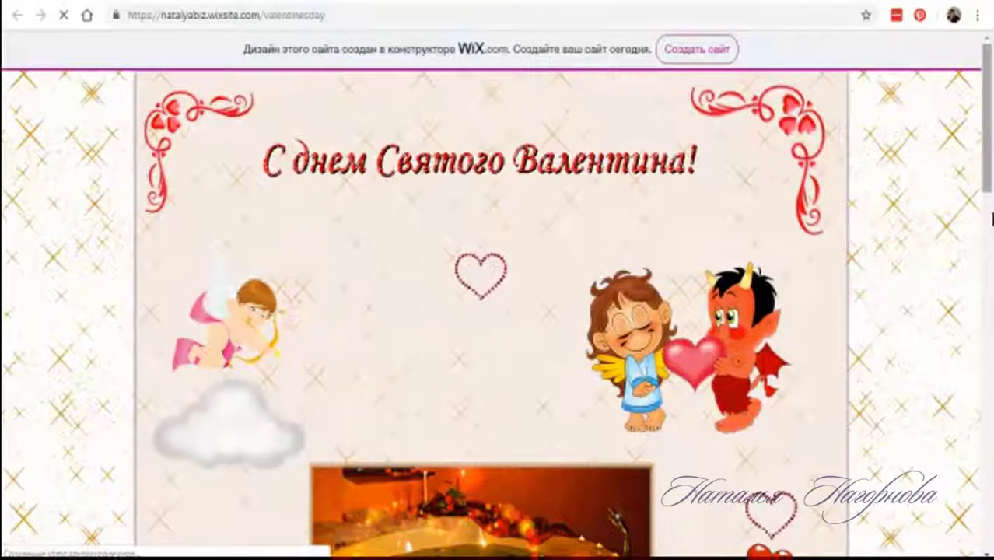
drag(989, 176, 986, 455)
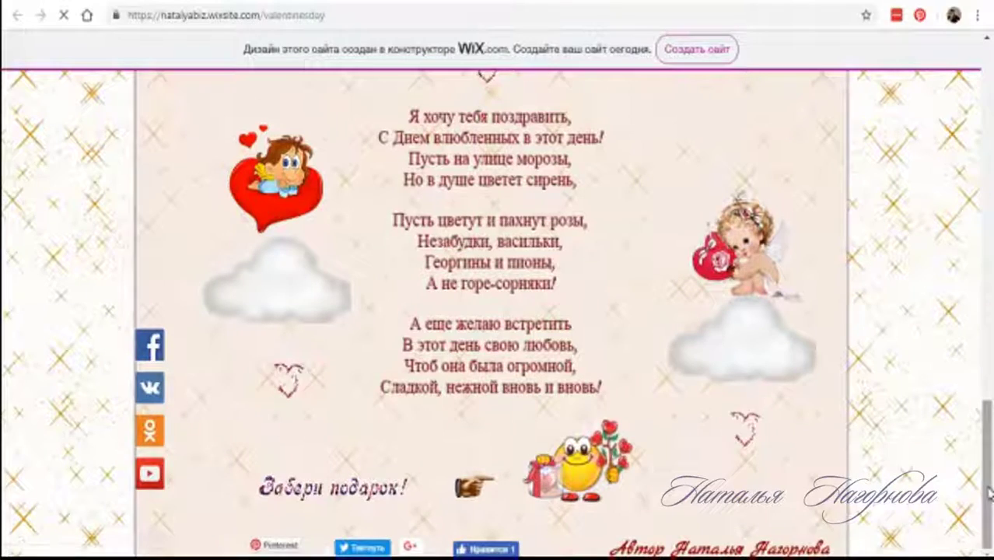
scroll(956, 350, up, 15)
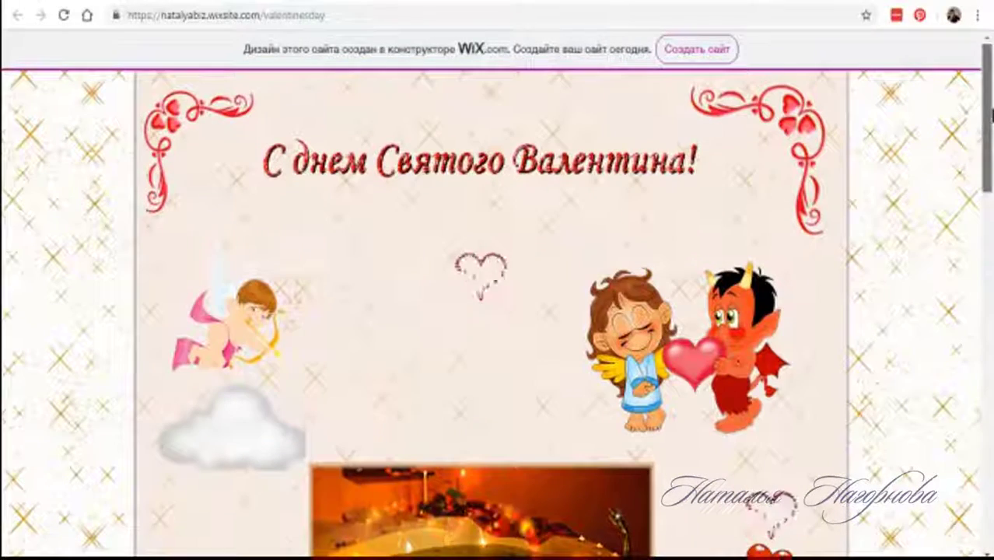
scroll(902, 318, down, 6)
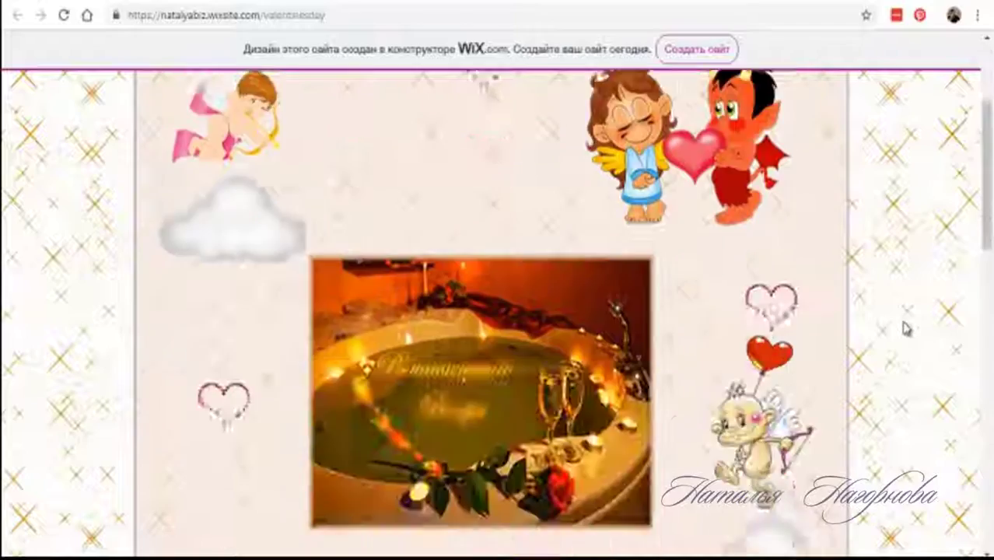
scroll(905, 327, down, 3)
scroll(905, 323, down, 3)
scroll(905, 319, down, 2)
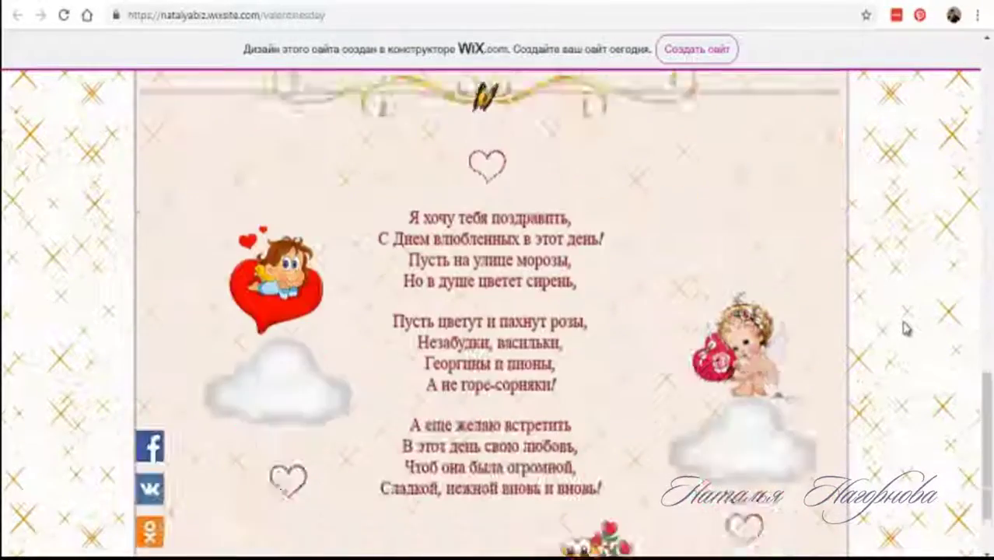
scroll(905, 315, down, 1)
scroll(905, 316, up, 4)
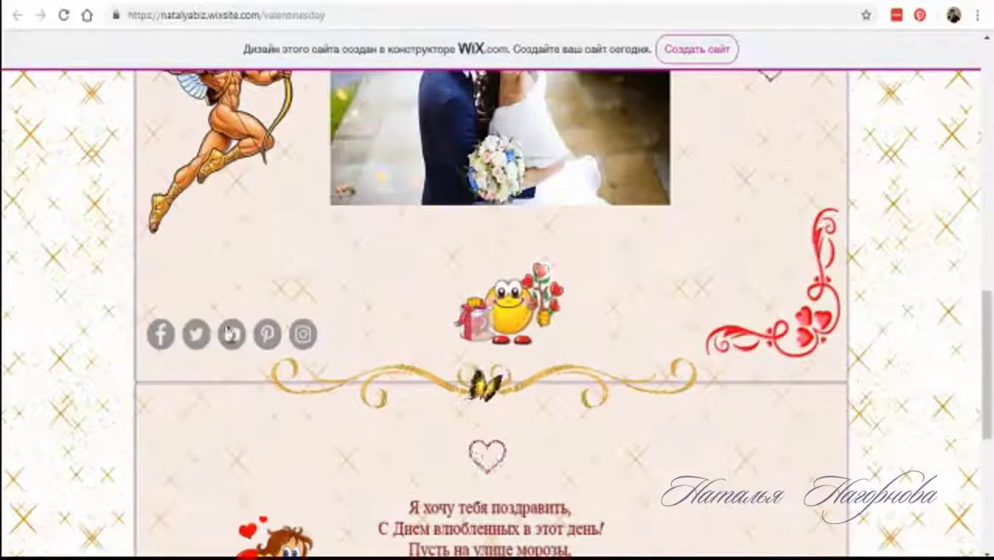
Scroll BlogGIF's text-GIF page back up to the red-glitter 'С днем Святого Валентина!' result
drag(985, 366, 988, 482)
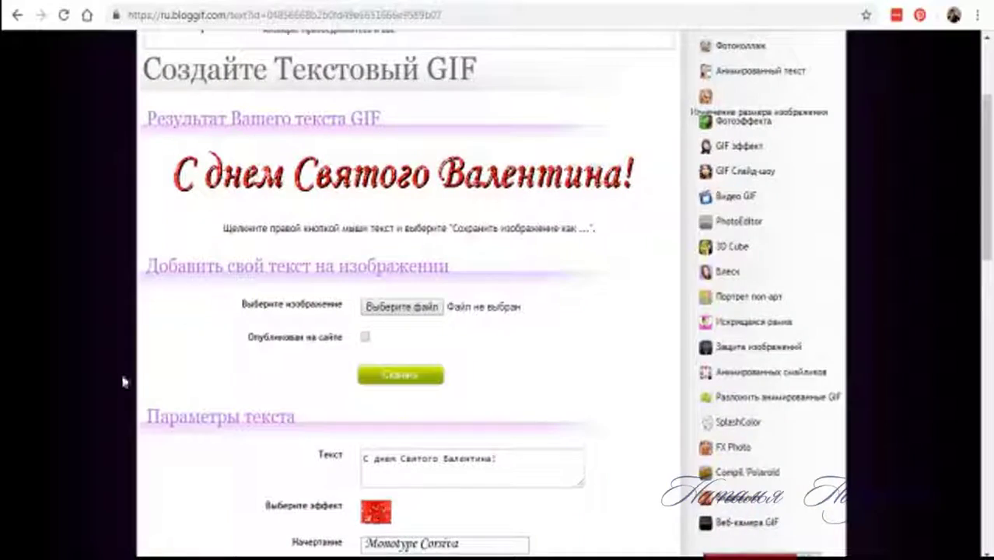
scroll(105, 410, up, 1)
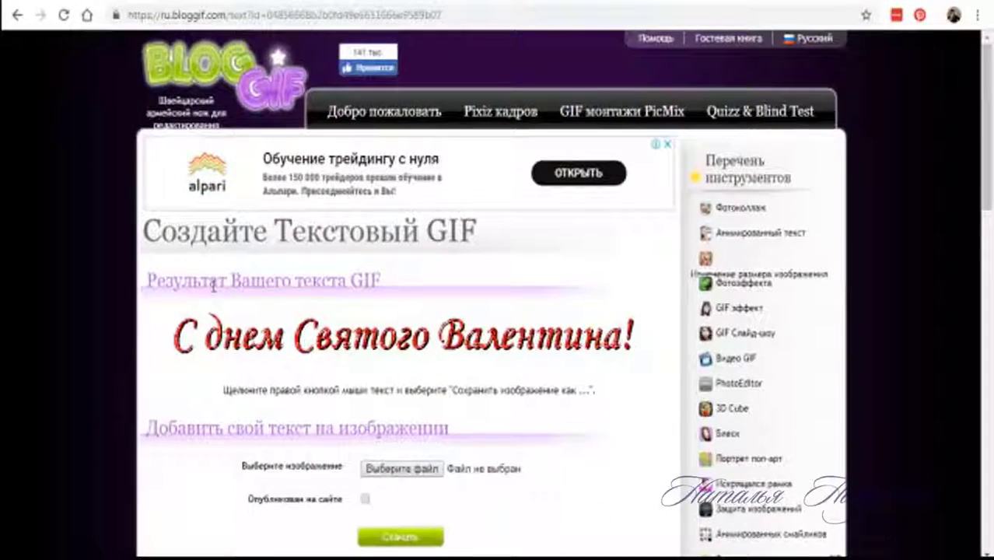
scroll(159, 420, down, 1)
scroll(132, 459, up, 1)
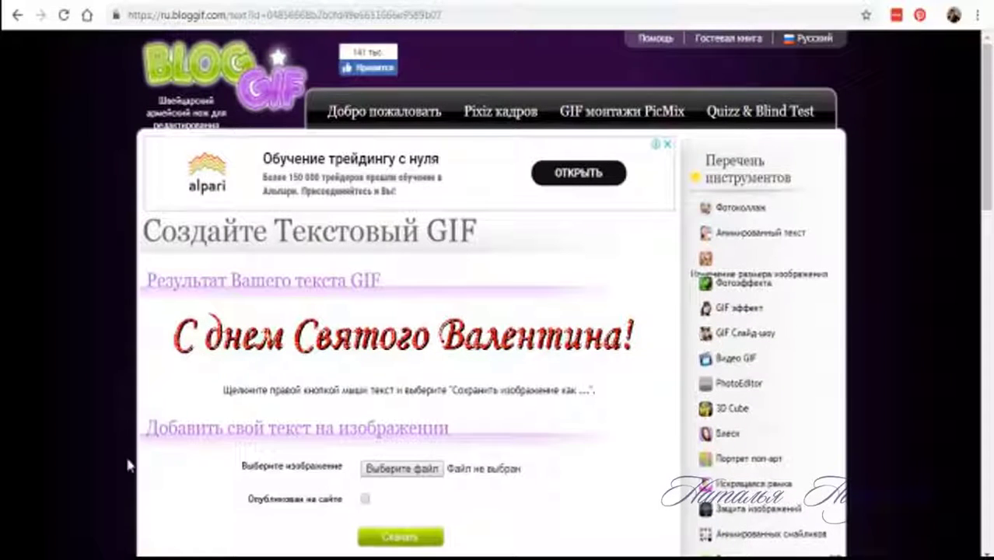